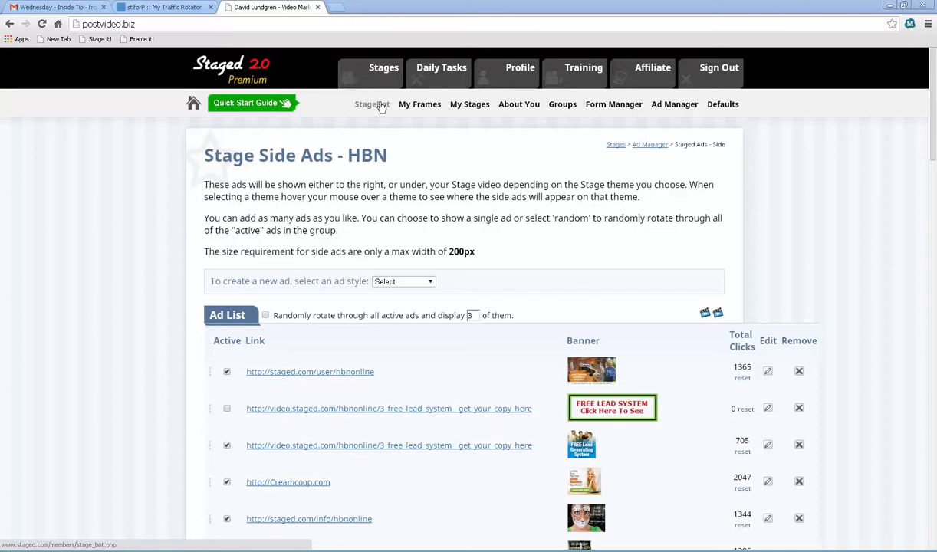
- Create a new side ad group named "test" in the Ad Manager
click(672, 106)
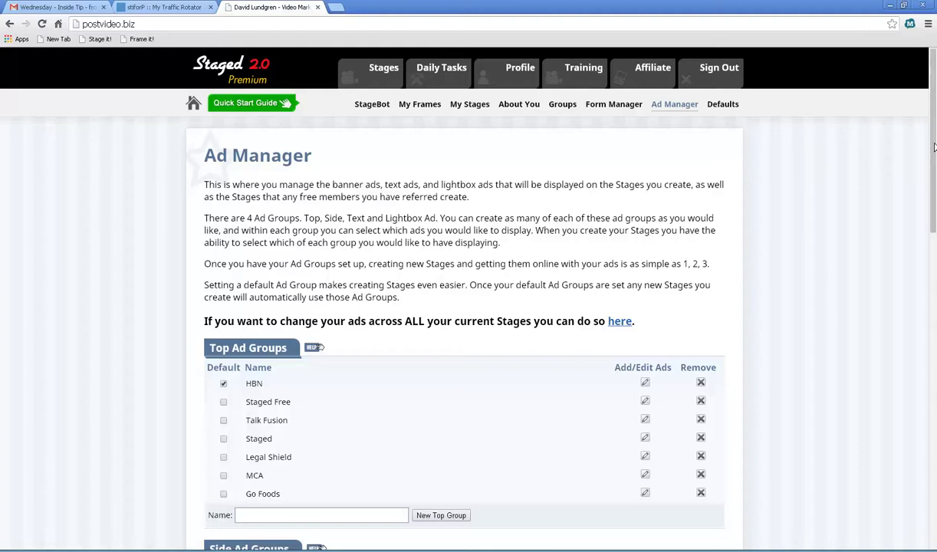
scroll(934, 201, down, 3)
drag(934, 201, 934, 282)
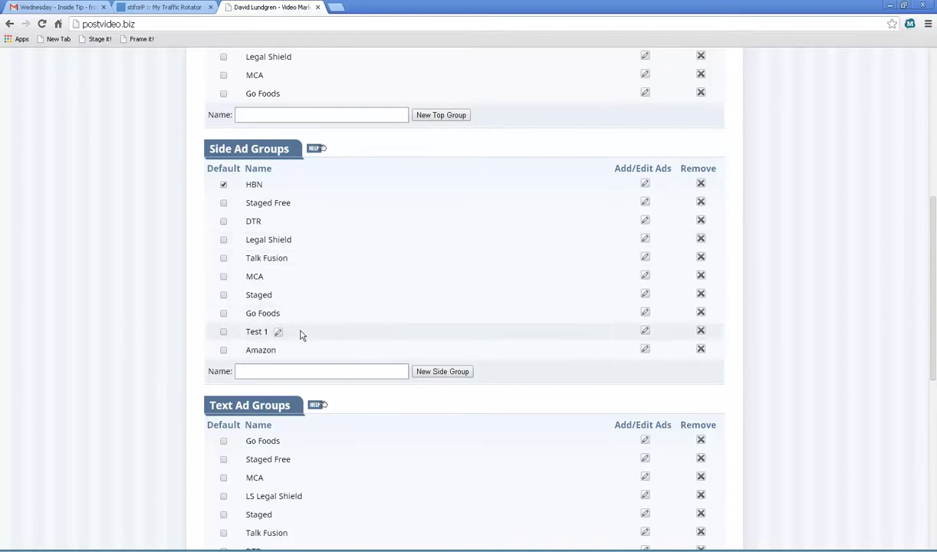
click(297, 370)
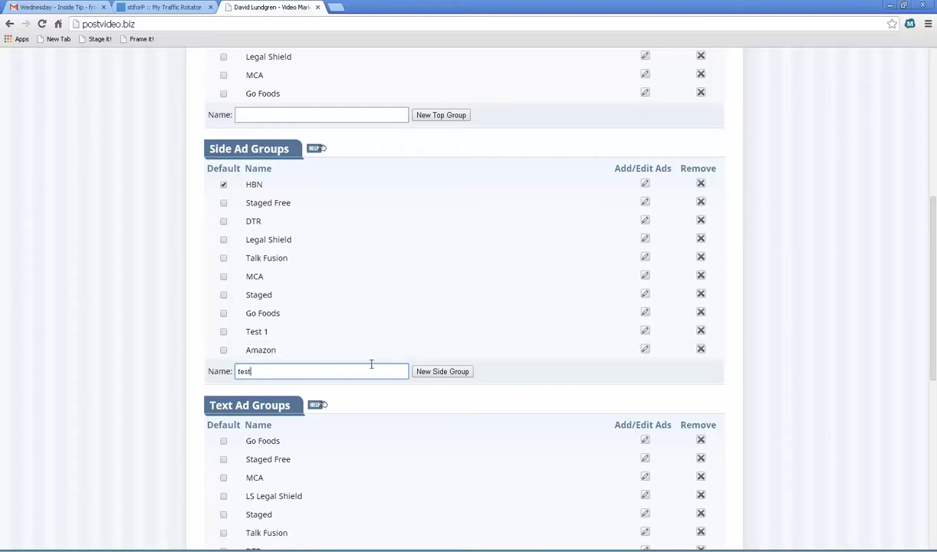
click(439, 372)
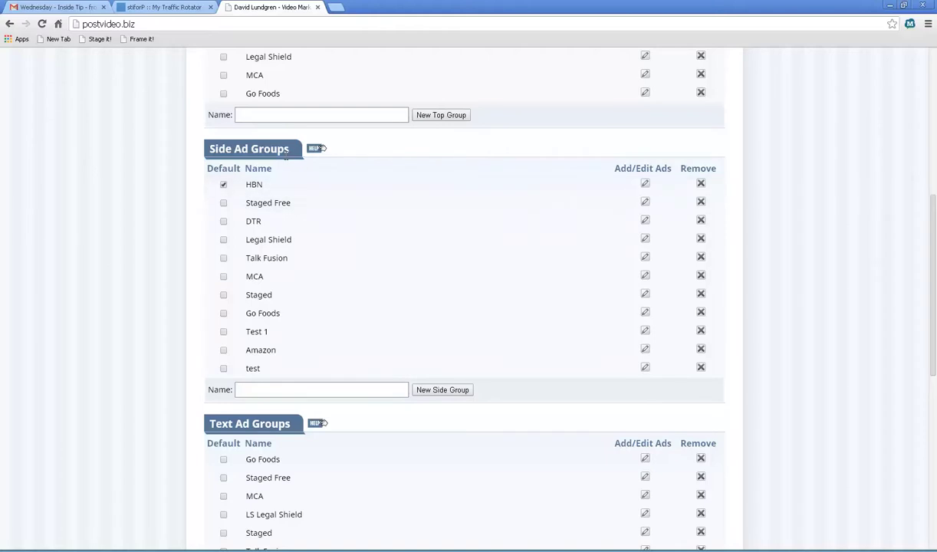
- Open the ads of the HBN side ad group and look through the available Staged Banner designs without selecting any
click(646, 185)
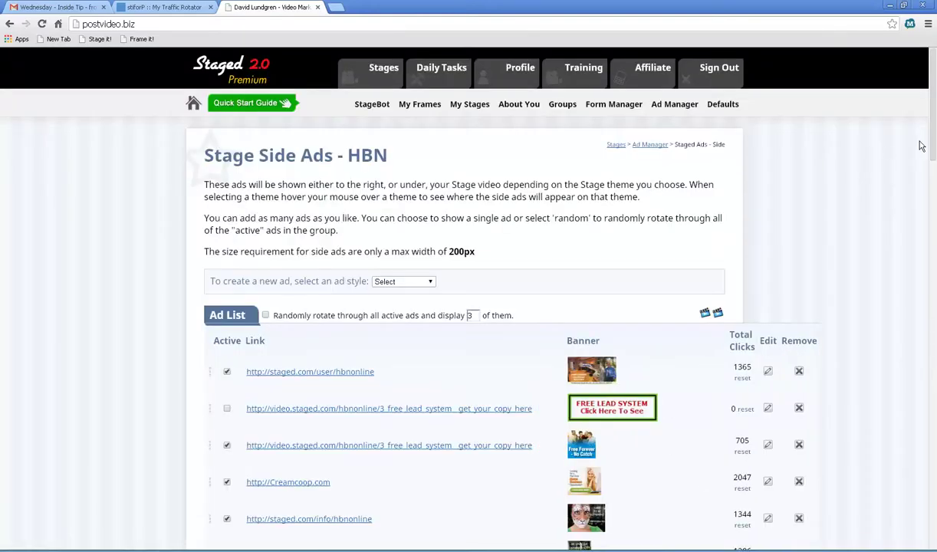
drag(934, 147, 935, 167)
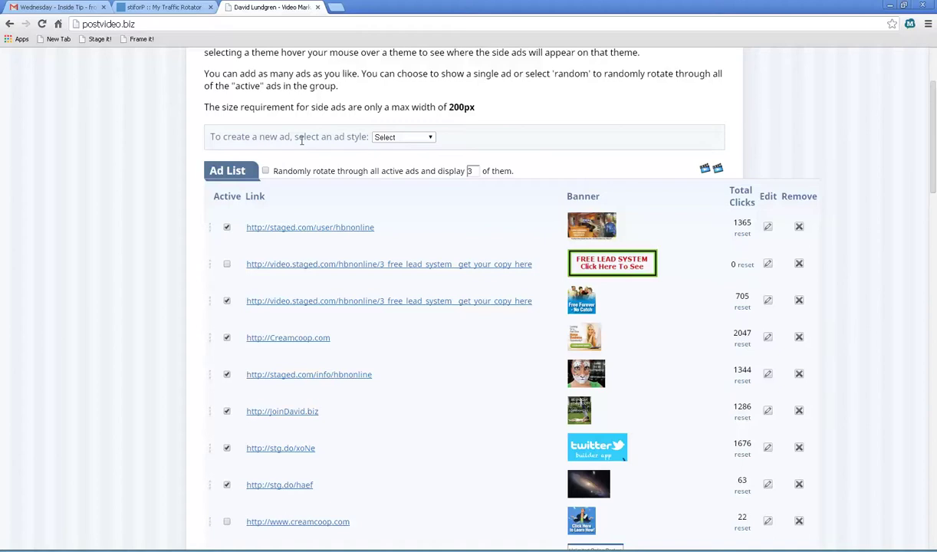
click(432, 140)
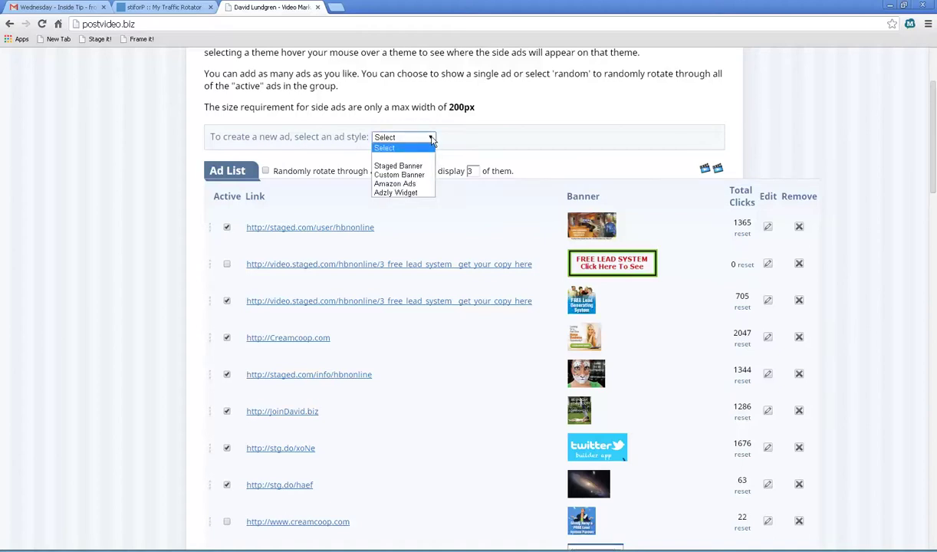
click(397, 165)
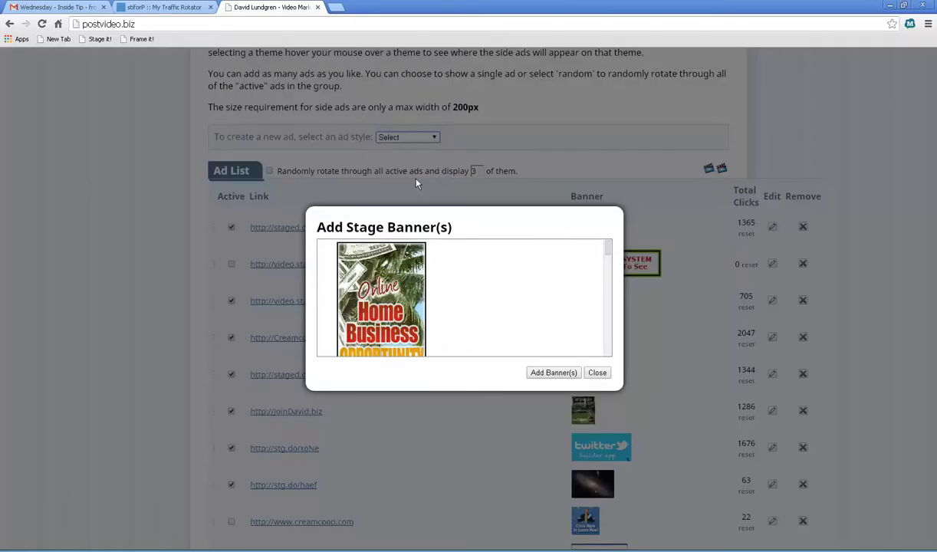
drag(608, 246, 608, 317)
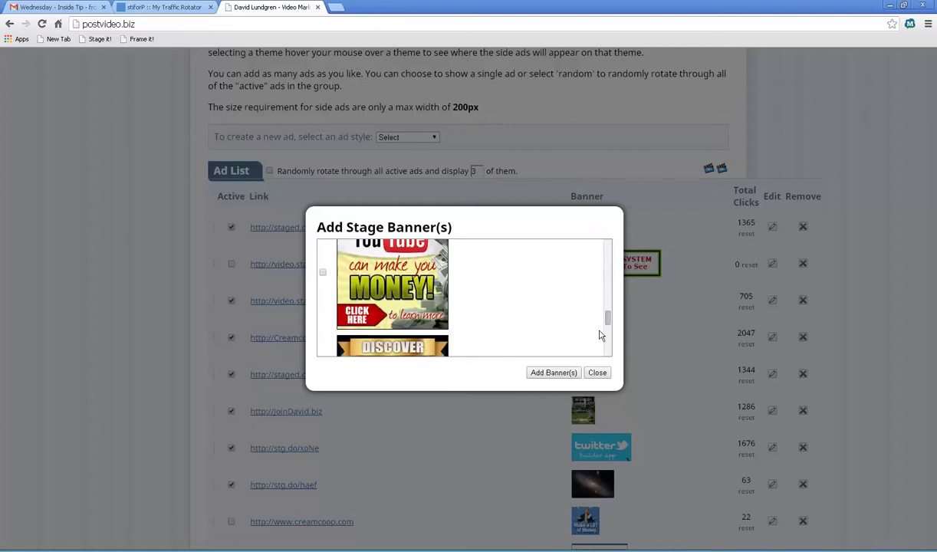
click(571, 374)
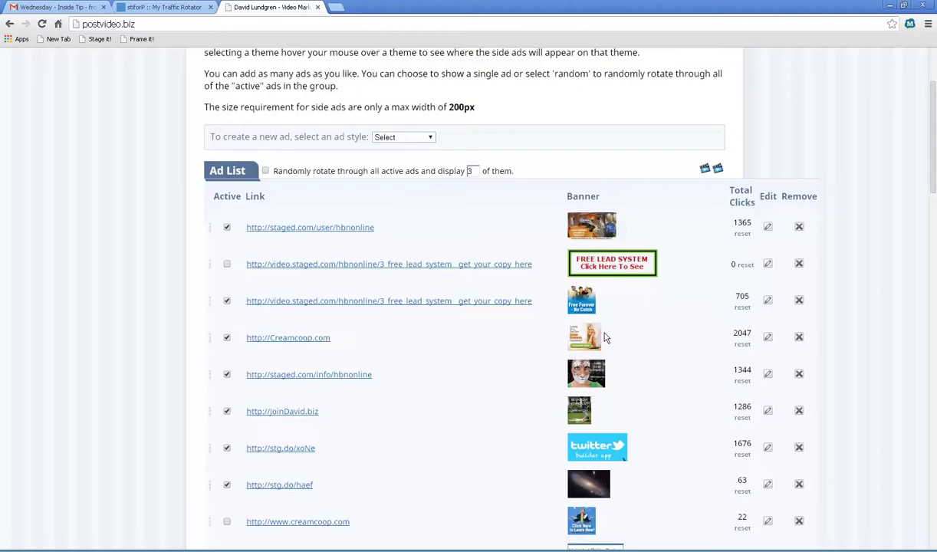
- View the blank Custom Banner form for a new side ad, and close it without entering anything
click(413, 137)
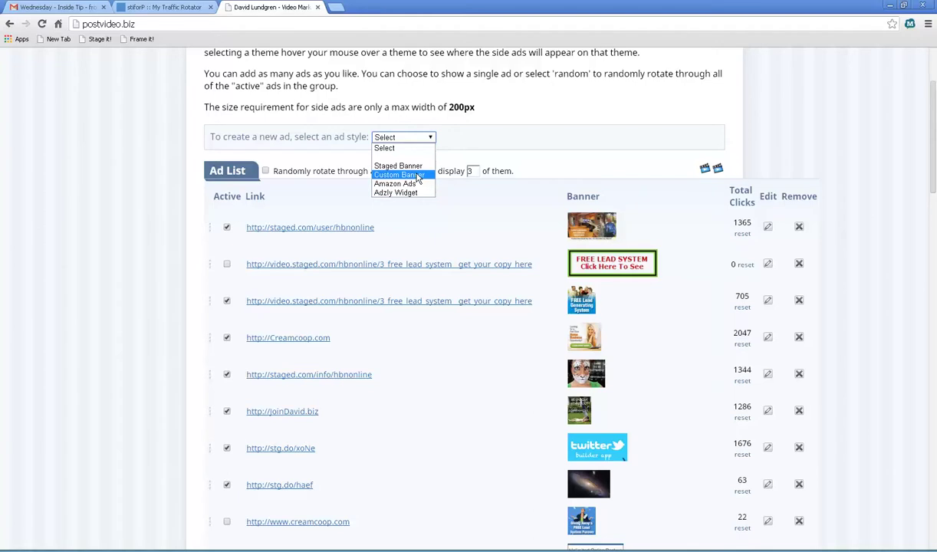
click(419, 176)
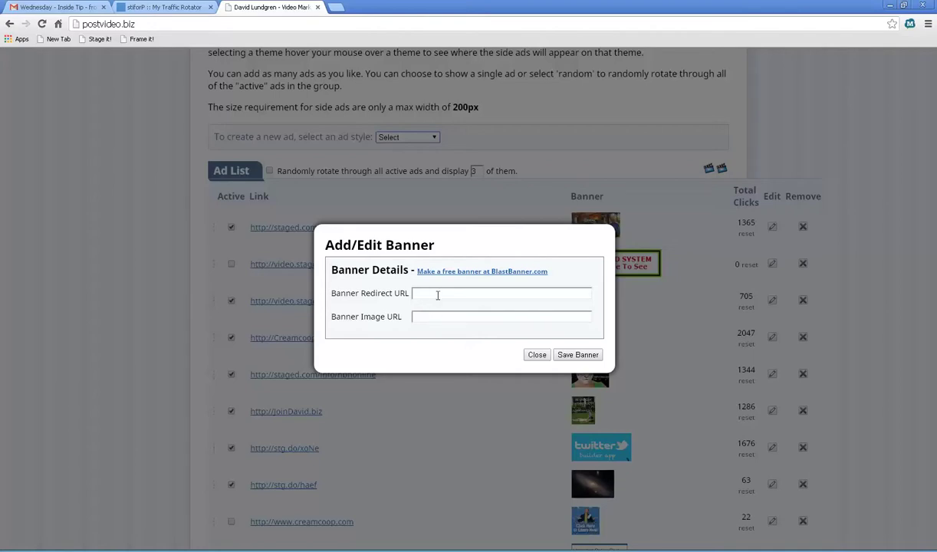
click(539, 356)
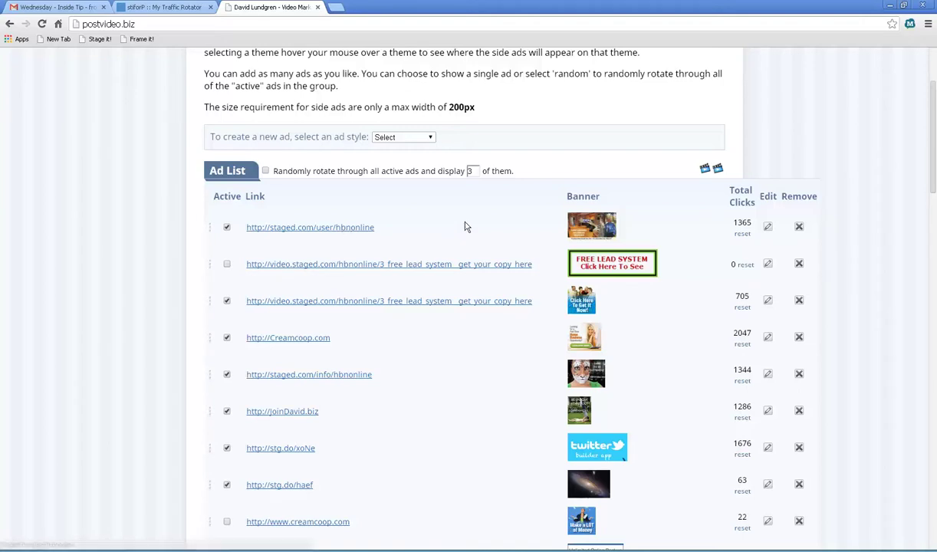
- Examine the redirect URL and the full image URL of the first banner in the HBN ad list
click(768, 227)
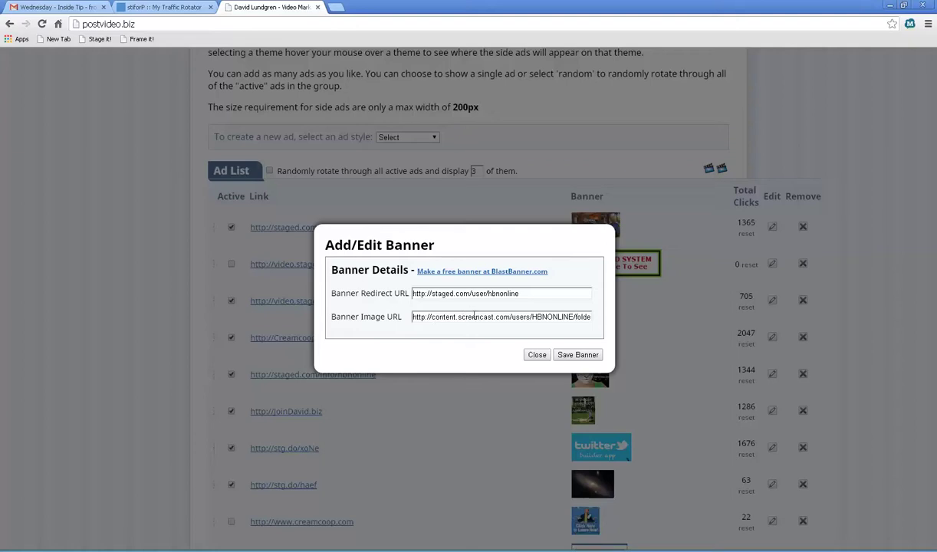
drag(467, 317, 500, 317)
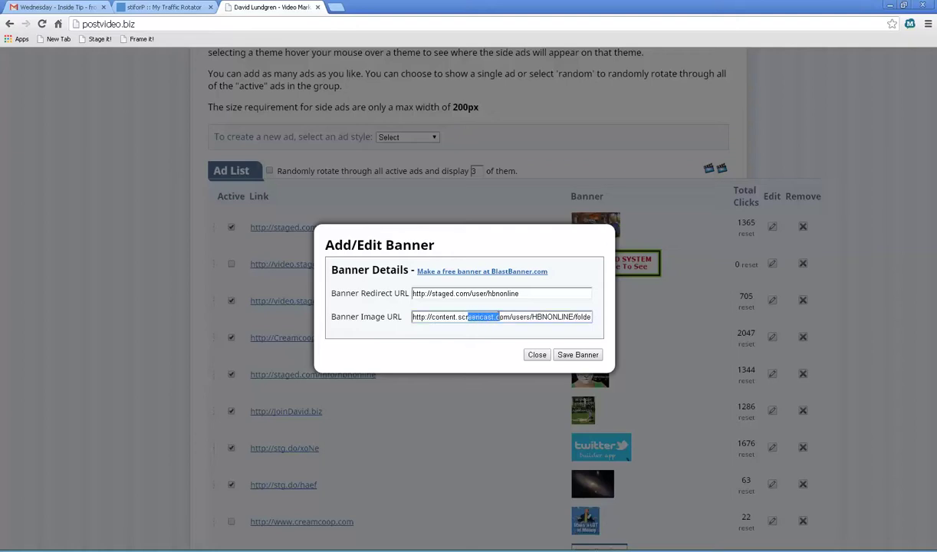
click(509, 317)
drag(518, 316, 614, 316)
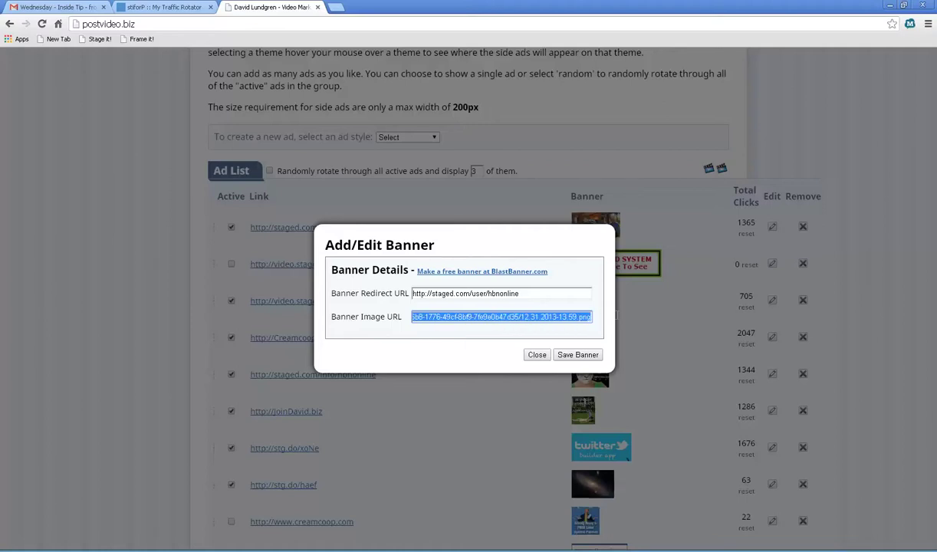
click(579, 317)
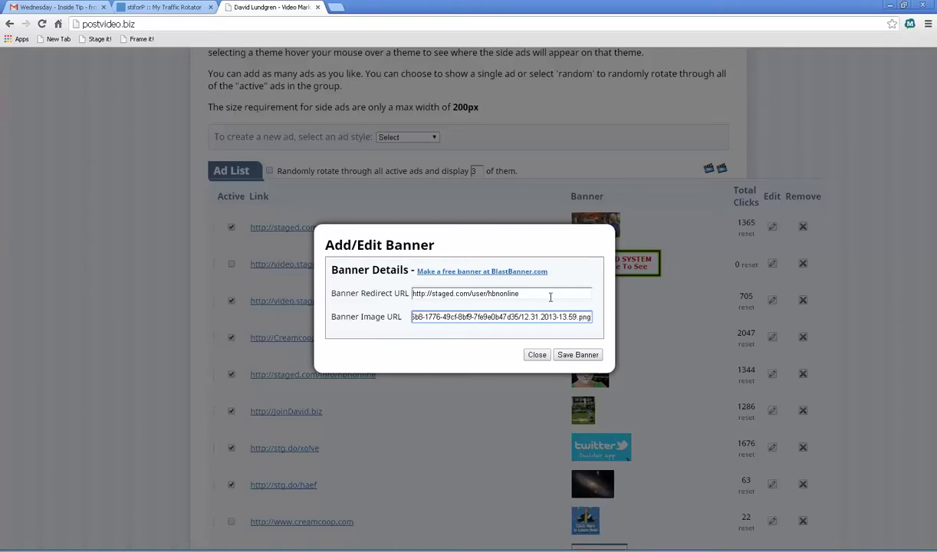
drag(501, 317, 352, 320)
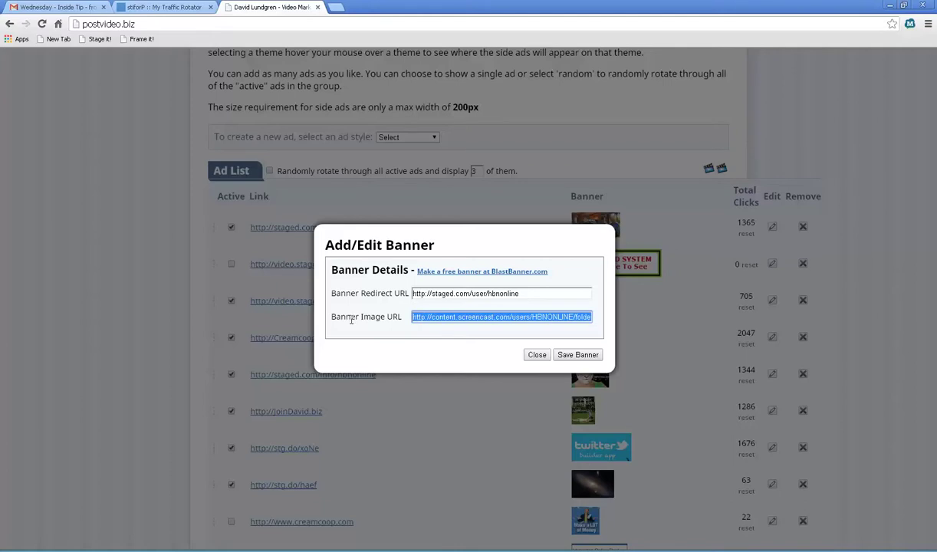
click(445, 295)
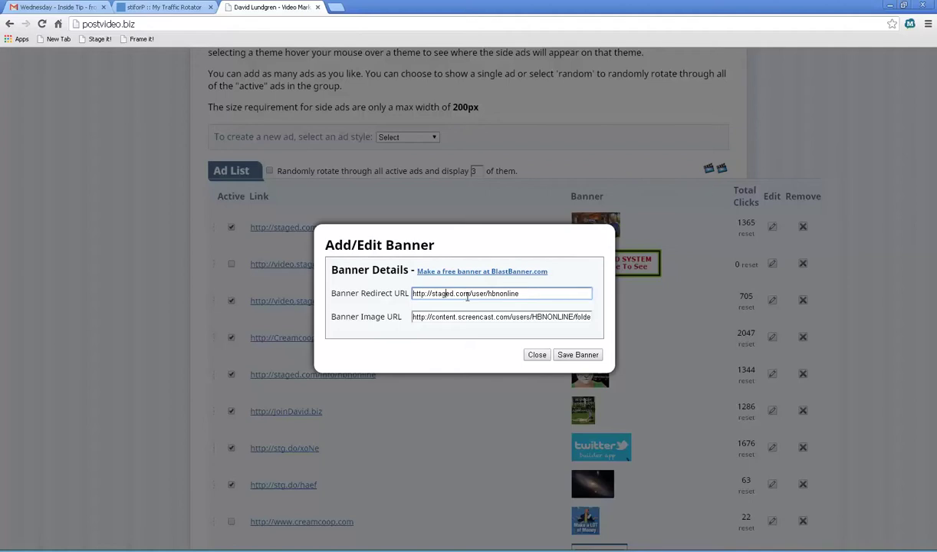
click(566, 356)
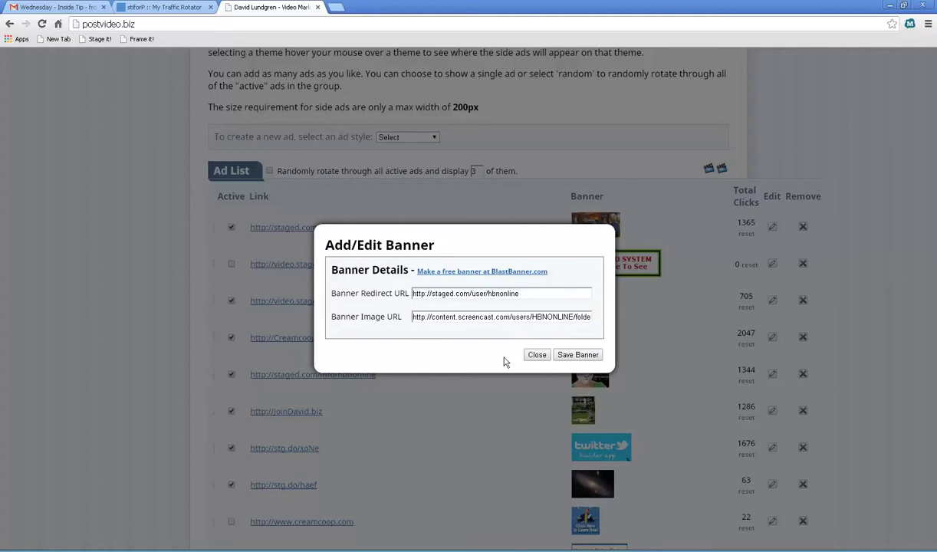
click(539, 356)
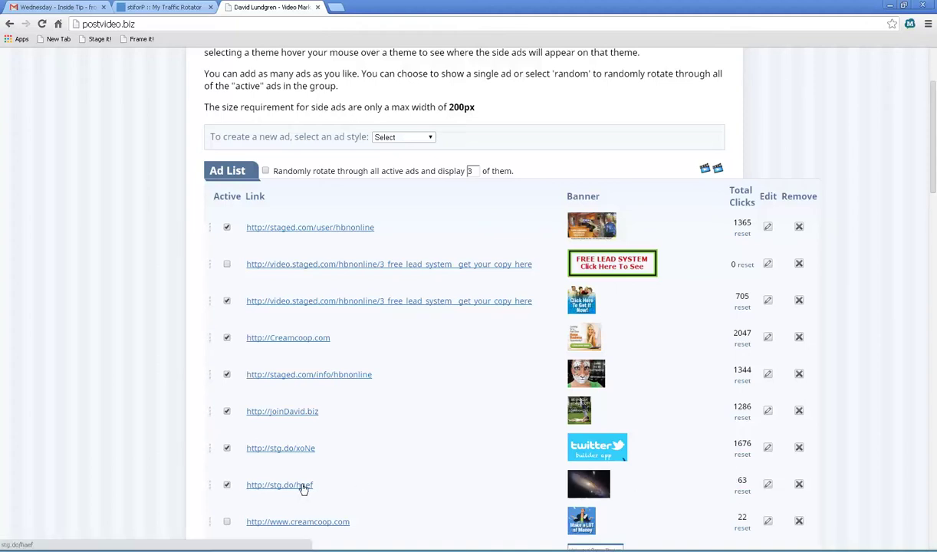
click(767, 485)
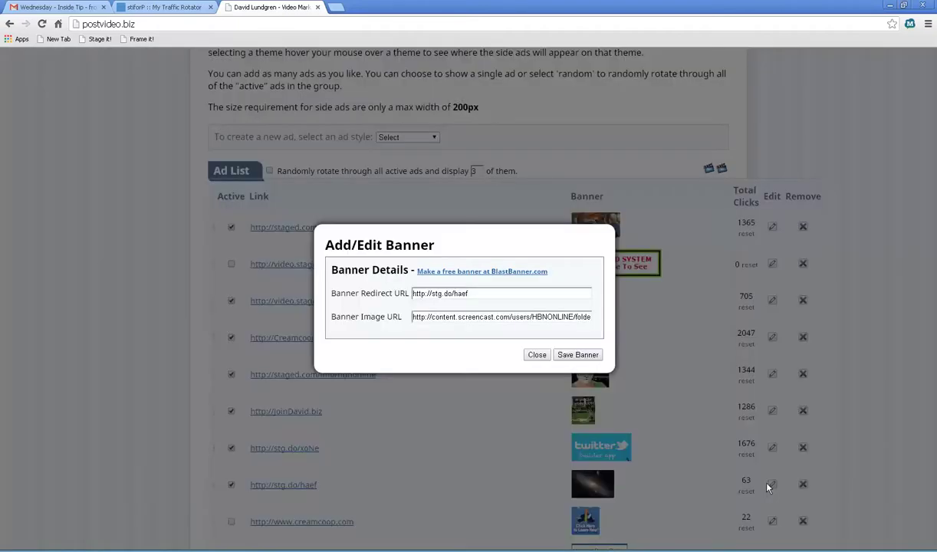
click(486, 293)
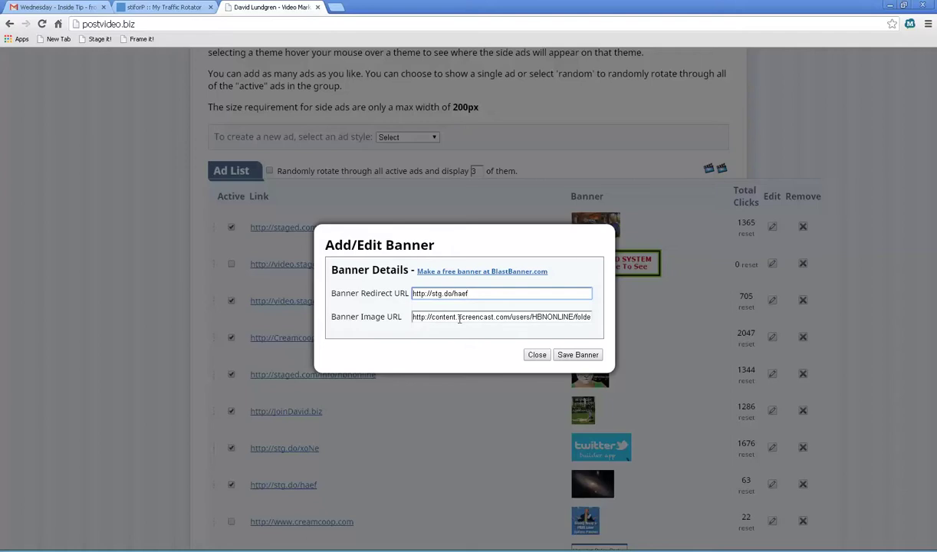
drag(450, 317, 522, 320)
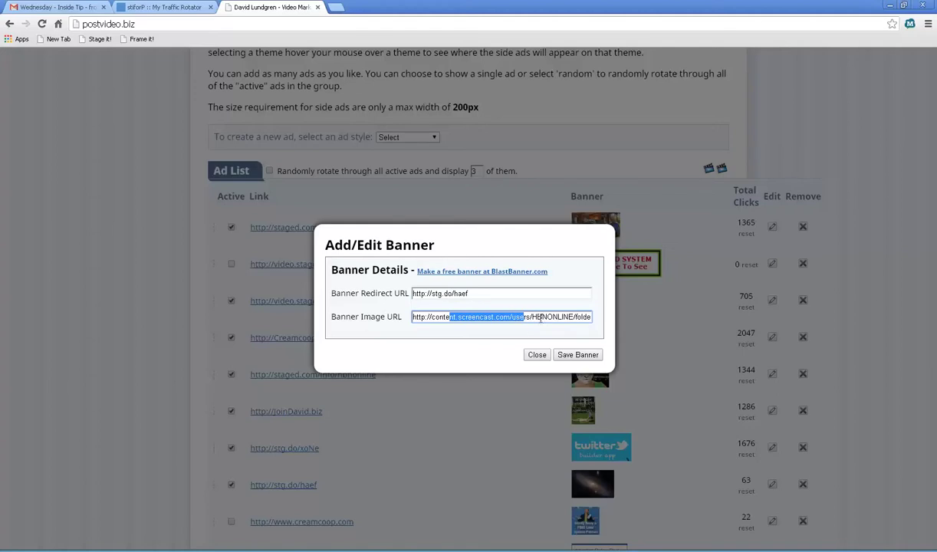
drag(529, 317, 573, 317)
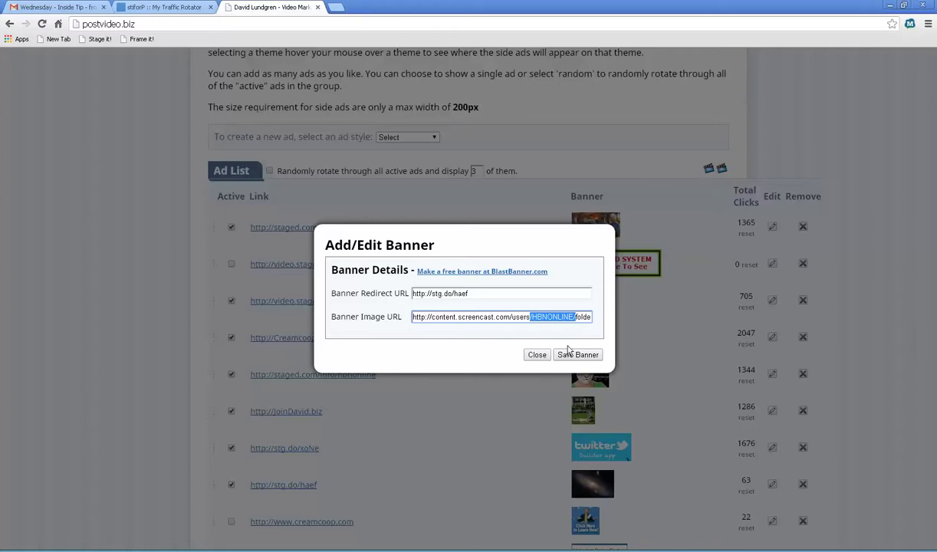
click(567, 356)
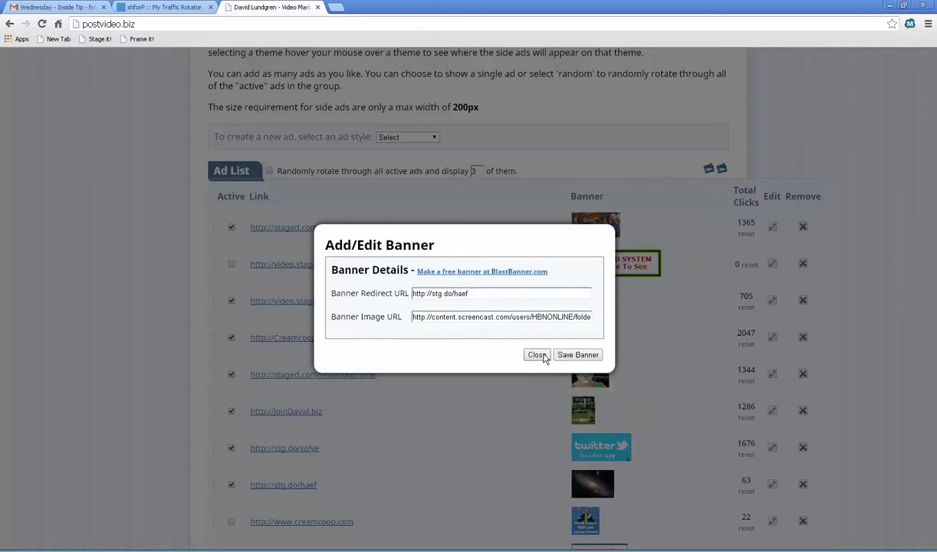
click(533, 355)
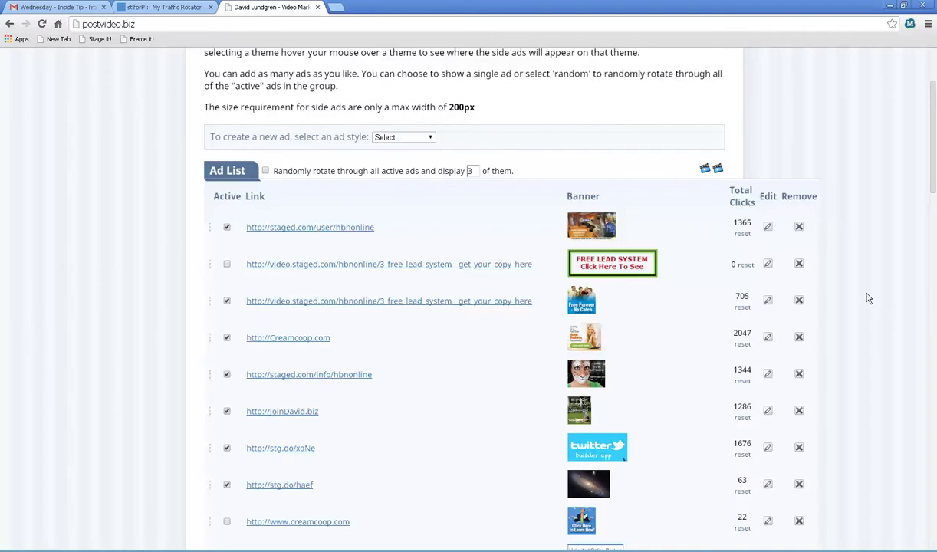
- Try a random rotation displaying 5 of the active HBN side ads, and try to reorder the third ad
drag(933, 191, 934, 178)
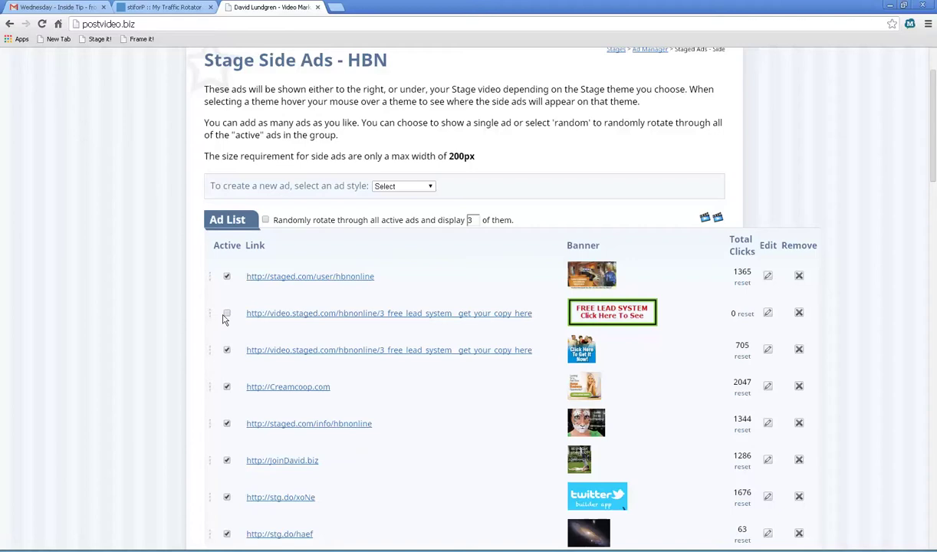
click(266, 221)
text(8)
click(476, 223)
drag(210, 350, 209, 351)
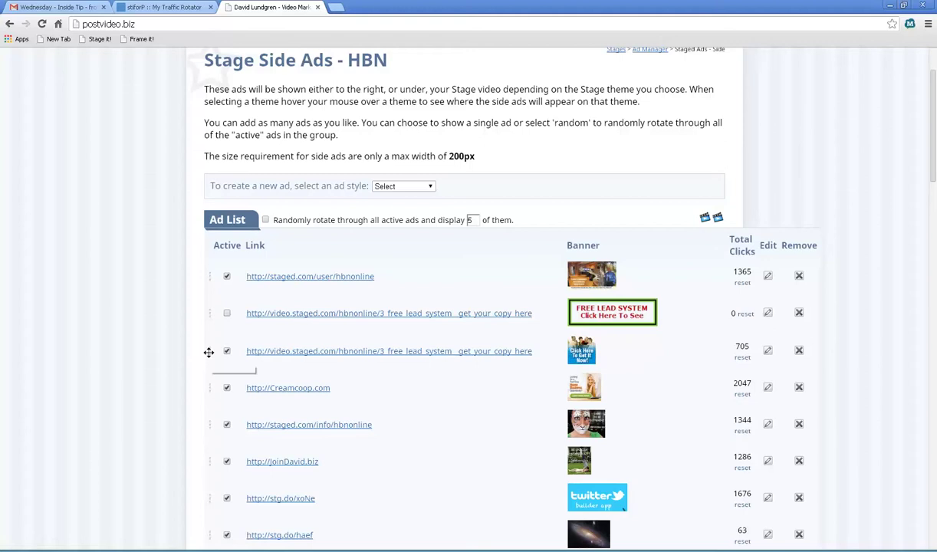
mouse_move(208, 352)
mouse_down()
mouse_move(206, 313)
mouse_move(213, 428)
mouse_move(203, 358)
mouse_up()
- Look through the HBN side ad list, comparing the active ads and their click totals
drag(930, 183, 933, 303)
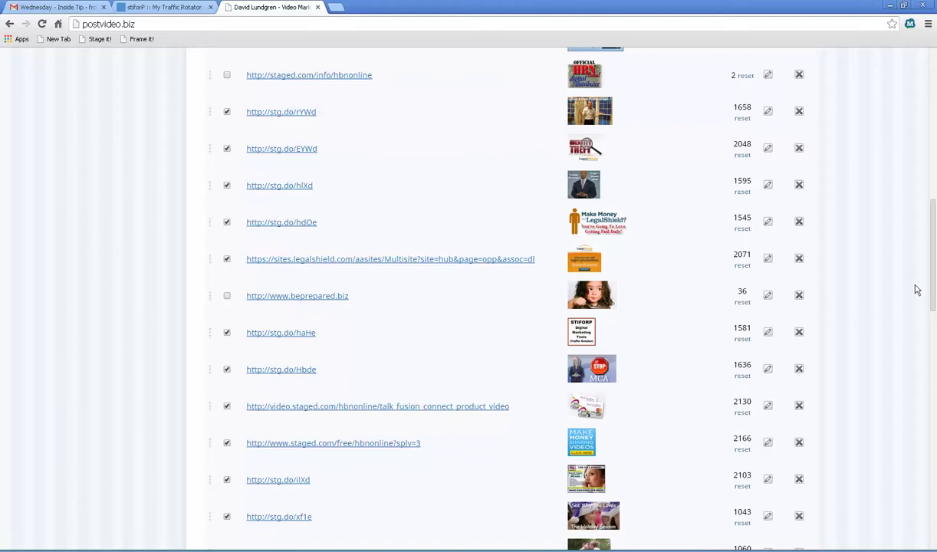
drag(933, 293, 922, 175)
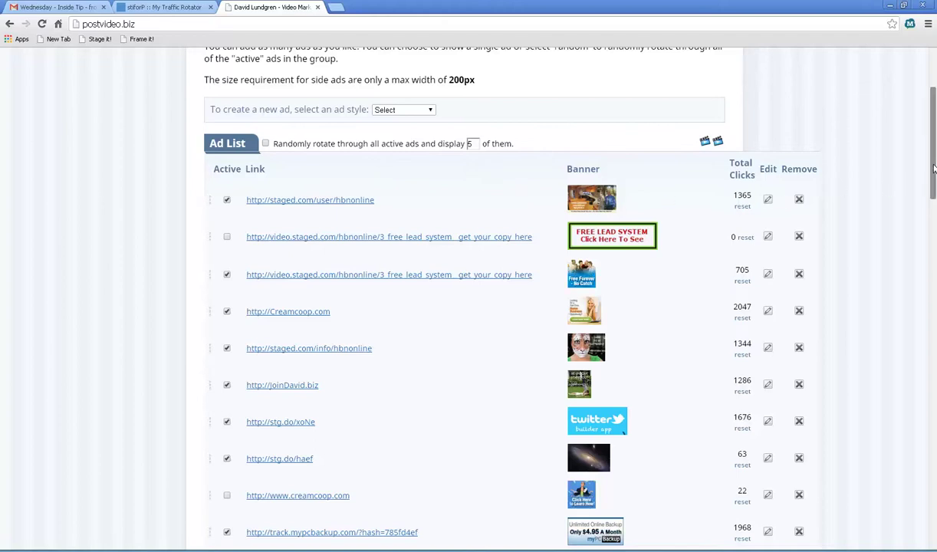
drag(933, 175, 934, 172)
scroll(935, 161, up, 3)
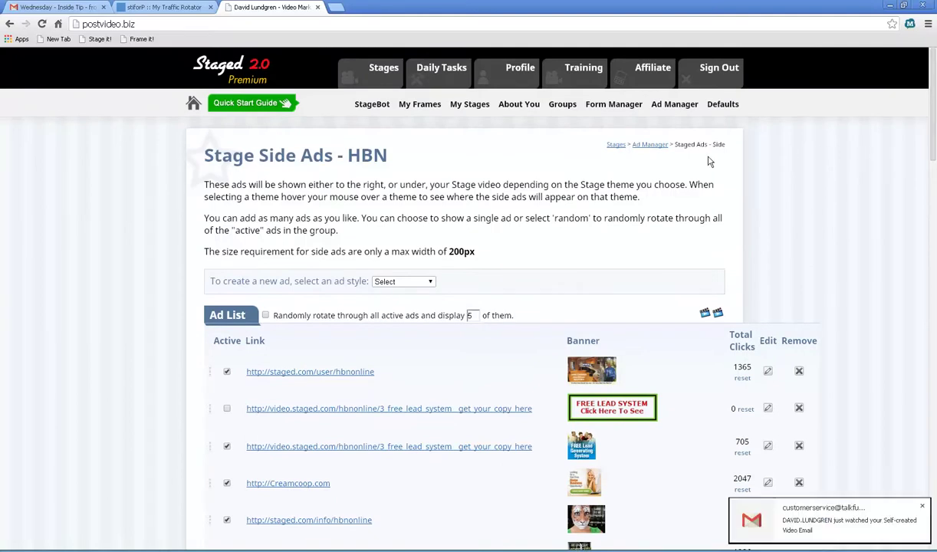
- Reopen the HBN side ad group from the Ad Manager, and go to the list of created stages
click(643, 145)
drag(932, 132, 934, 241)
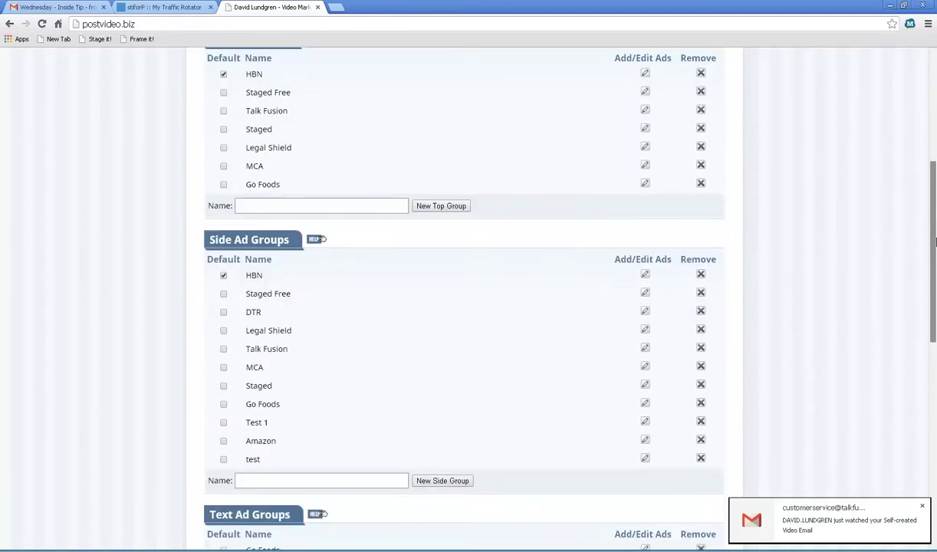
click(646, 276)
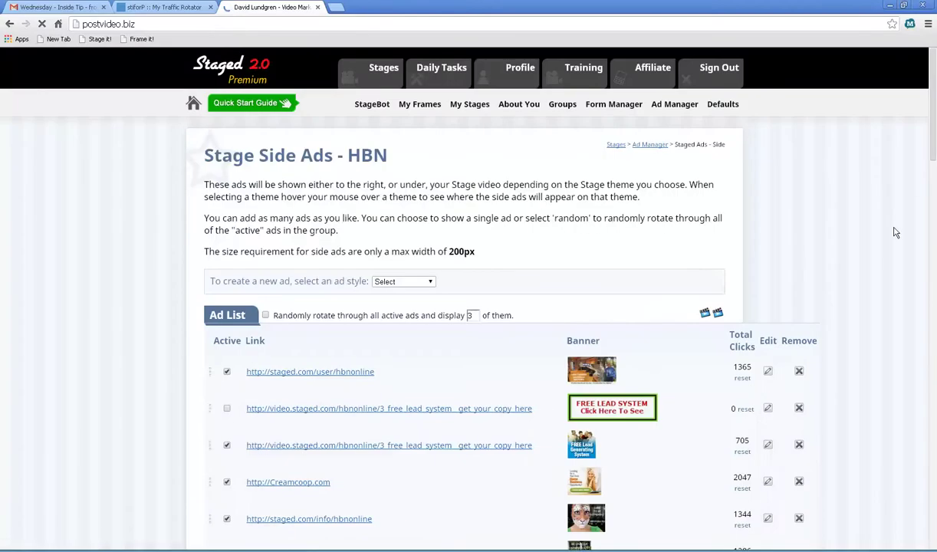
mouse_move(933, 150)
mouse_down()
mouse_move(934, 198)
mouse_move(934, 146)
mouse_up()
click(480, 107)
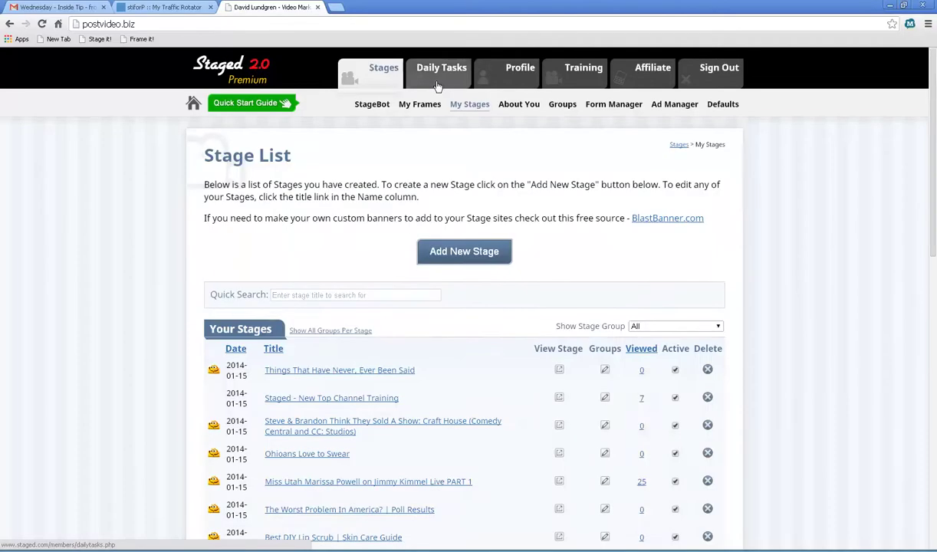
- Open the public Staged profile page from the profile settings, and pause its featured video
click(510, 107)
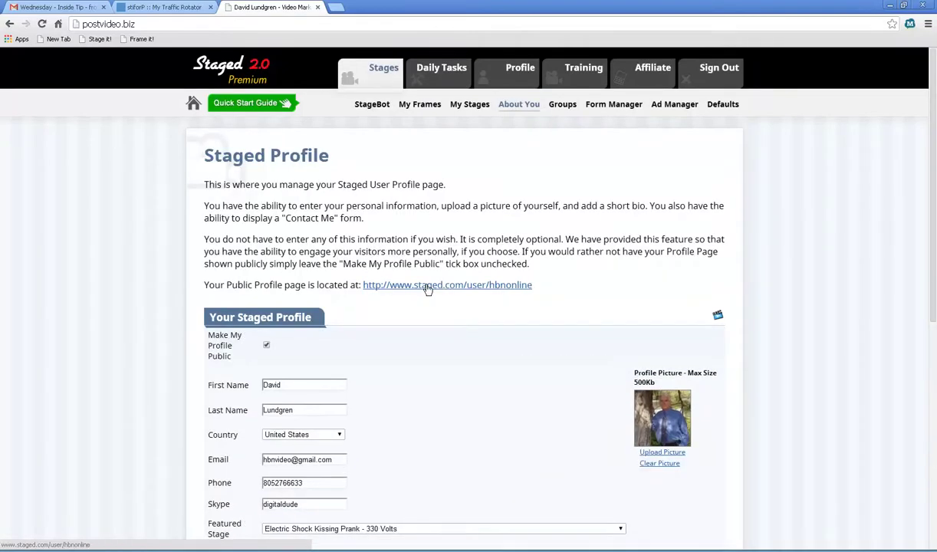
click(428, 287)
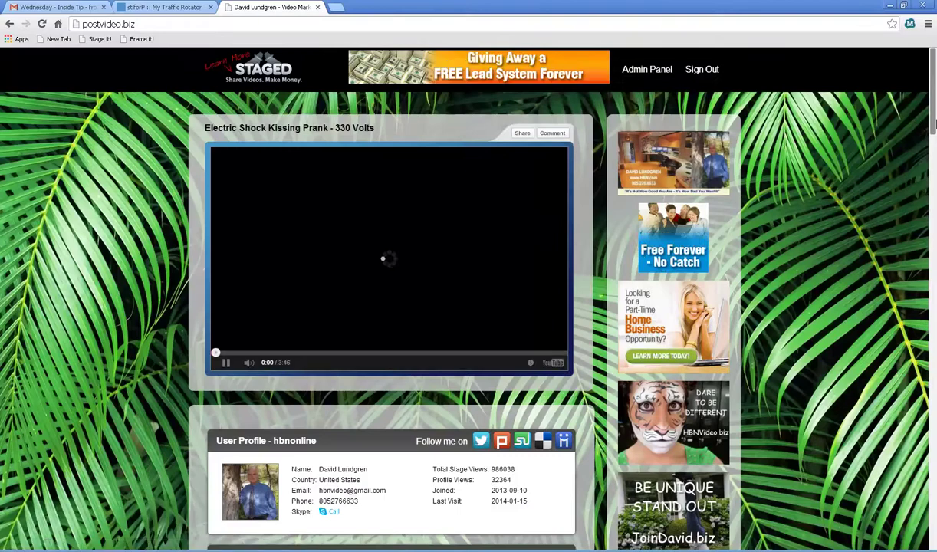
scroll(934, 124, down, 2)
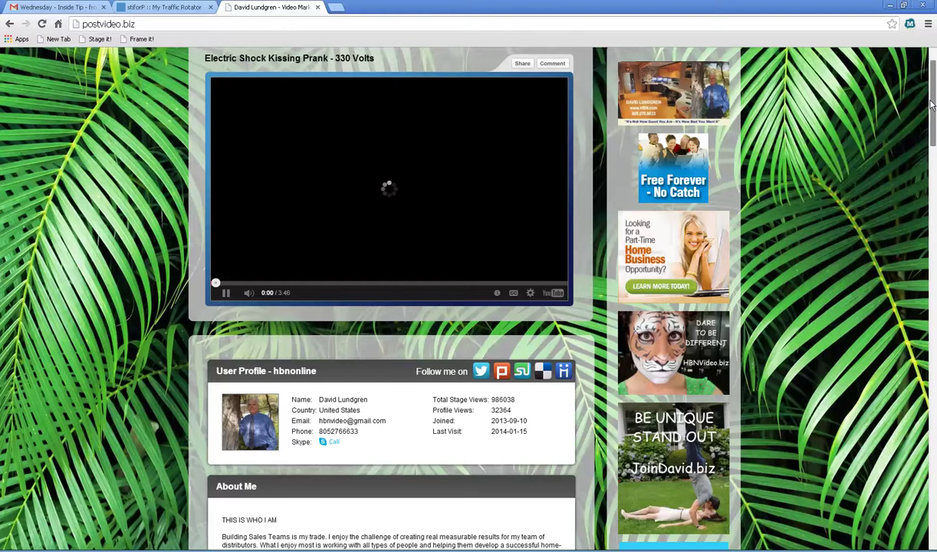
scroll(933, 103, up, 2)
scroll(805, 136, down, 2)
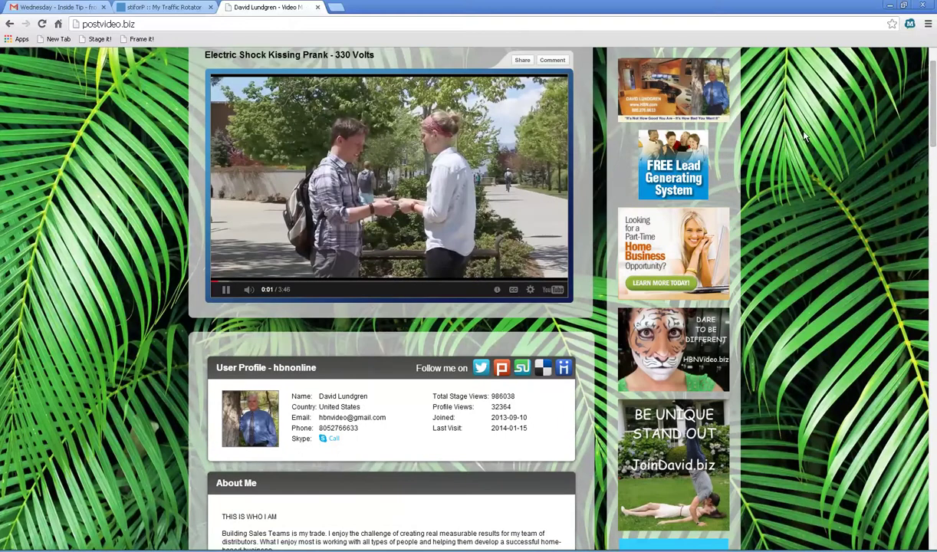
click(479, 157)
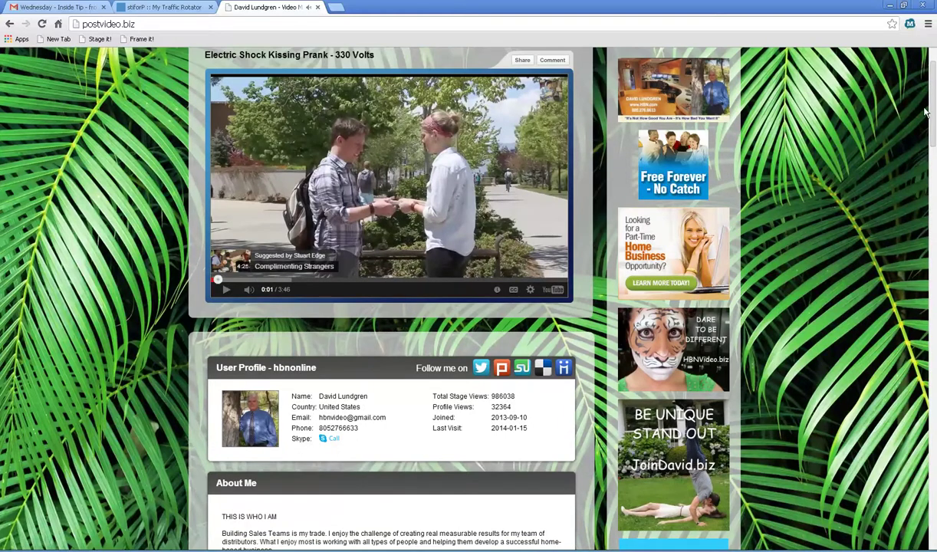
- Open the stage linked from the galaxy banner on the profile page, pause its video, and examine the side ads
scroll(931, 139, down, 3)
scroll(934, 165, down, 2)
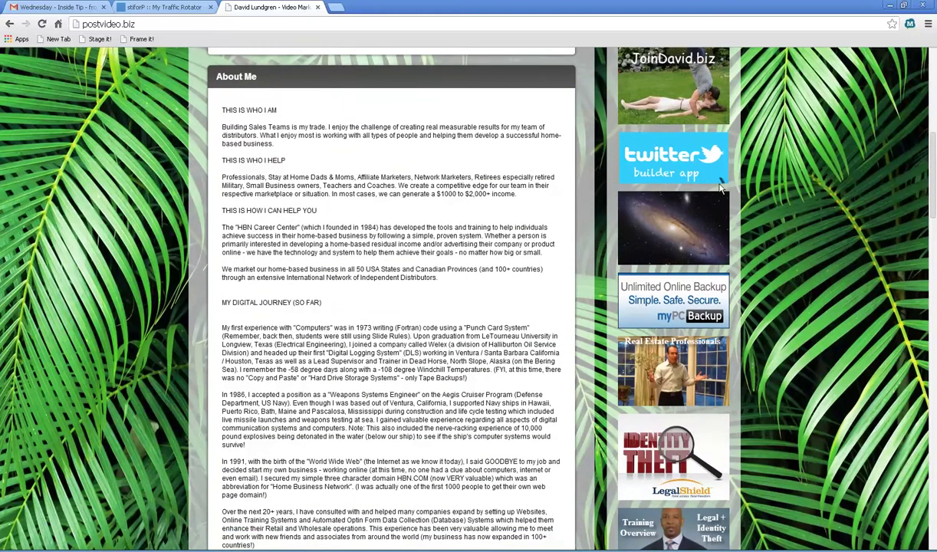
click(664, 233)
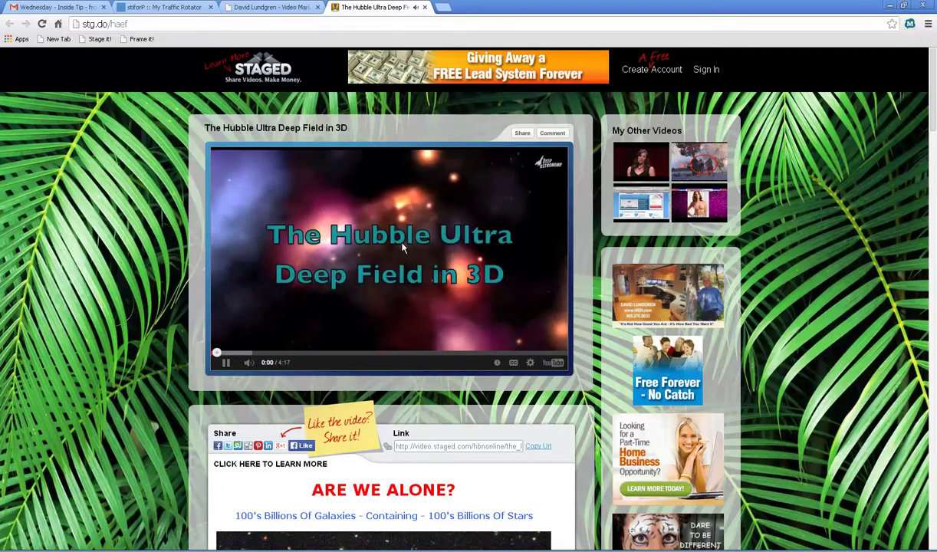
click(402, 253)
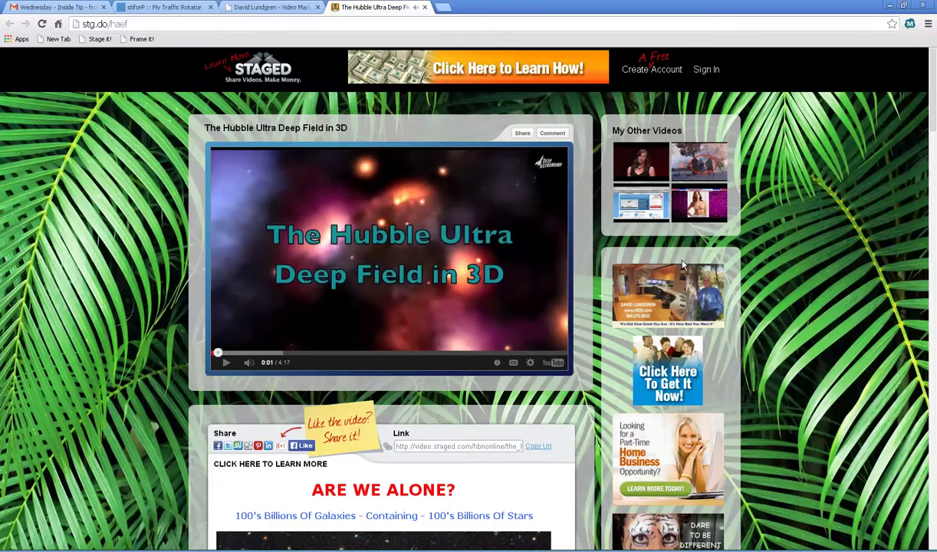
scroll(920, 157, down, 3)
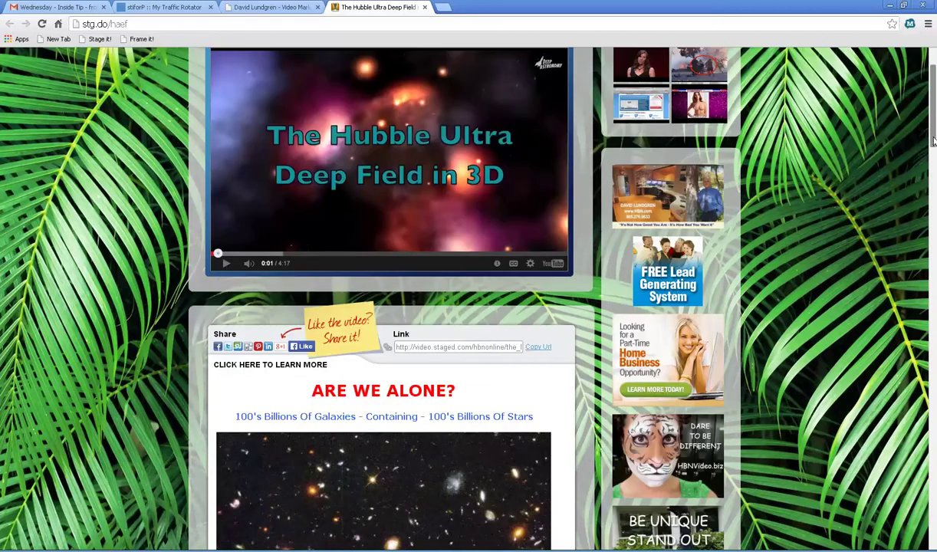
drag(933, 150, 934, 123)
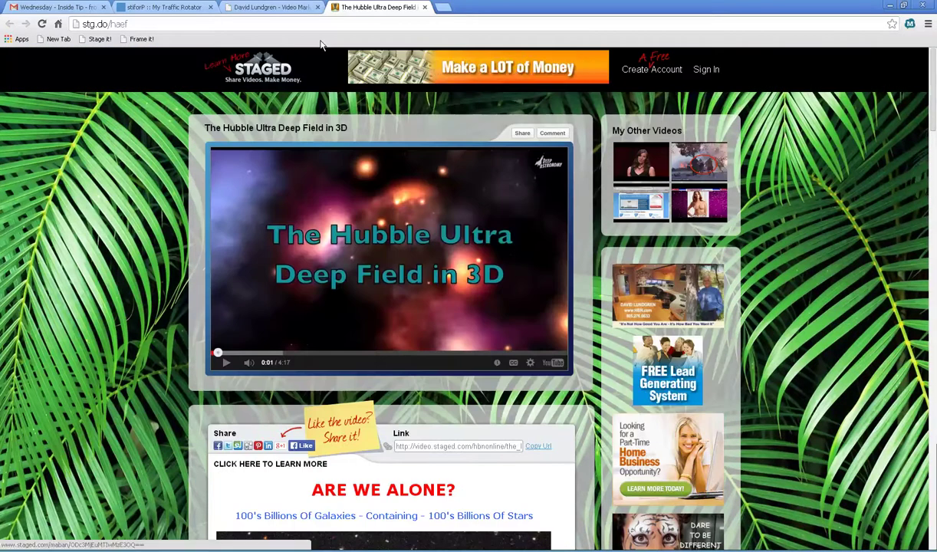
- Return from the Hubble Ultra Deep Field stage to the profile page, and reopen the Ad Manager through the Admin Panel
click(254, 8)
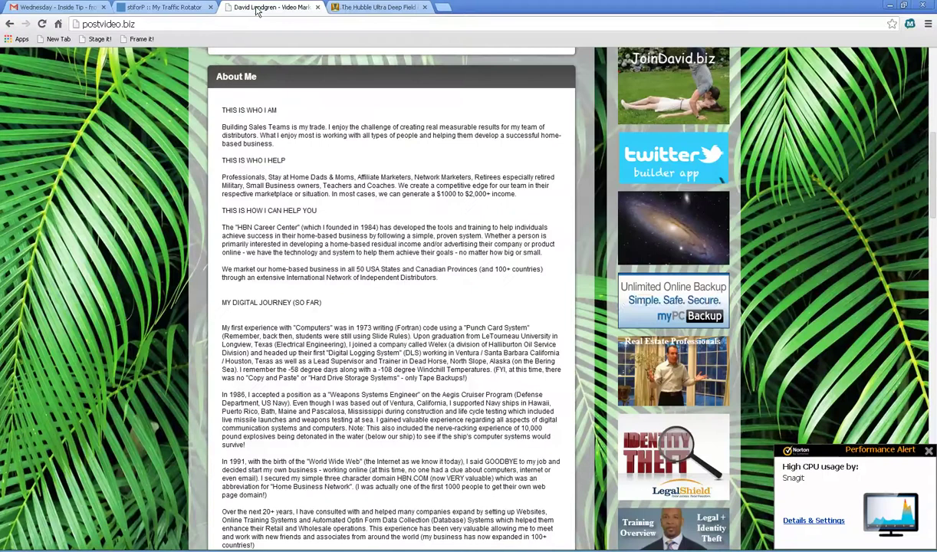
click(355, 8)
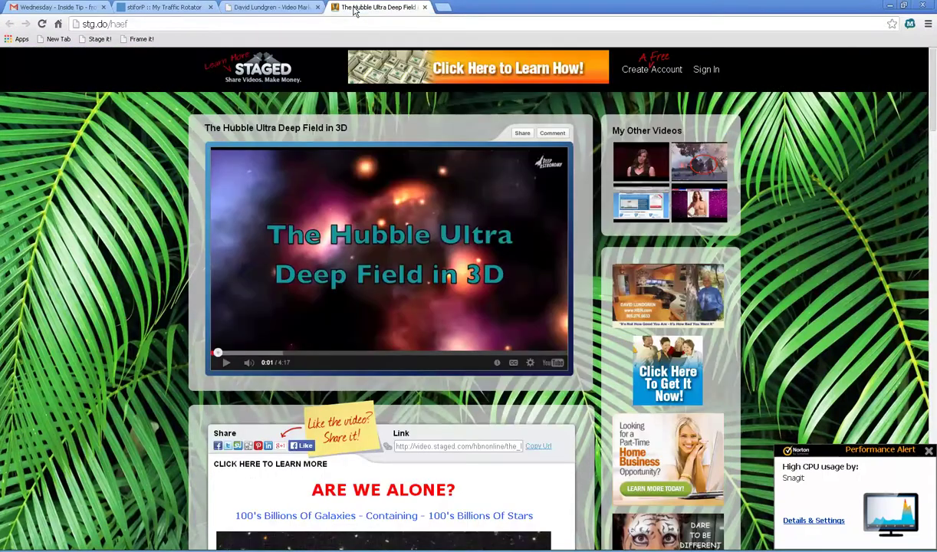
click(255, 8)
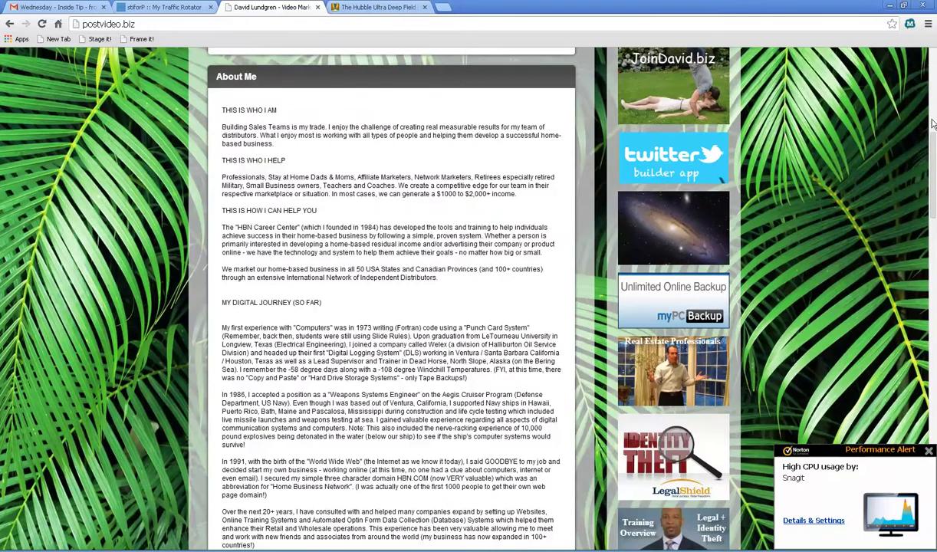
scroll(933, 123, up, 7)
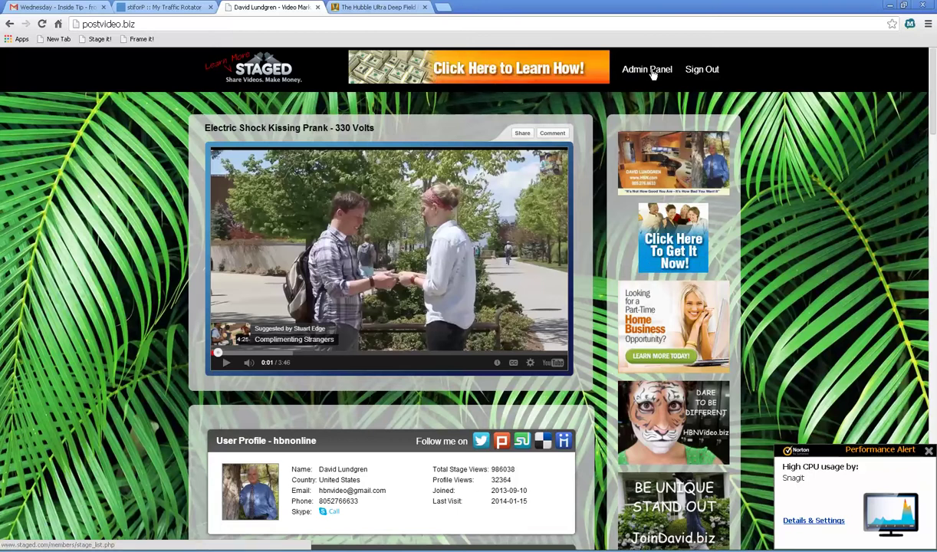
click(653, 74)
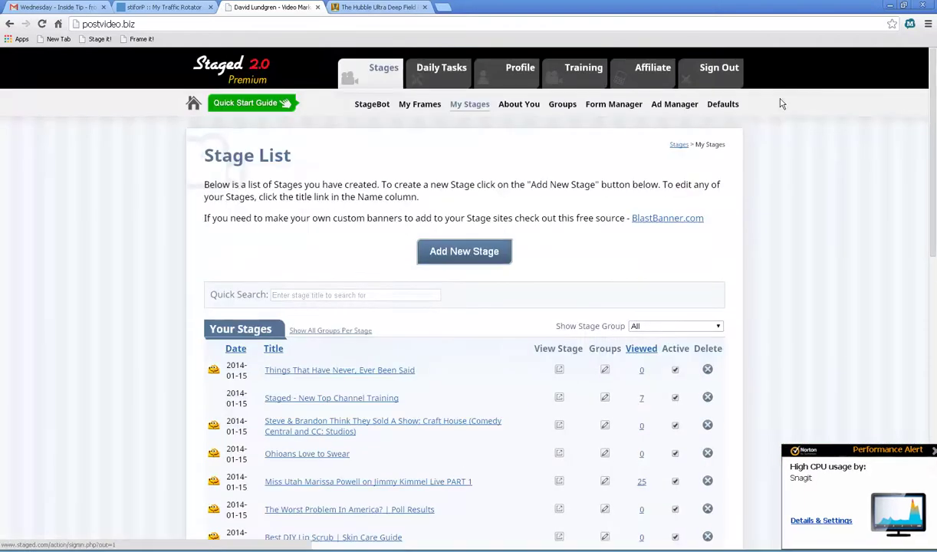
mouse_move(935, 63)
mouse_down()
mouse_move(935, 108)
mouse_move(935, 63)
mouse_up()
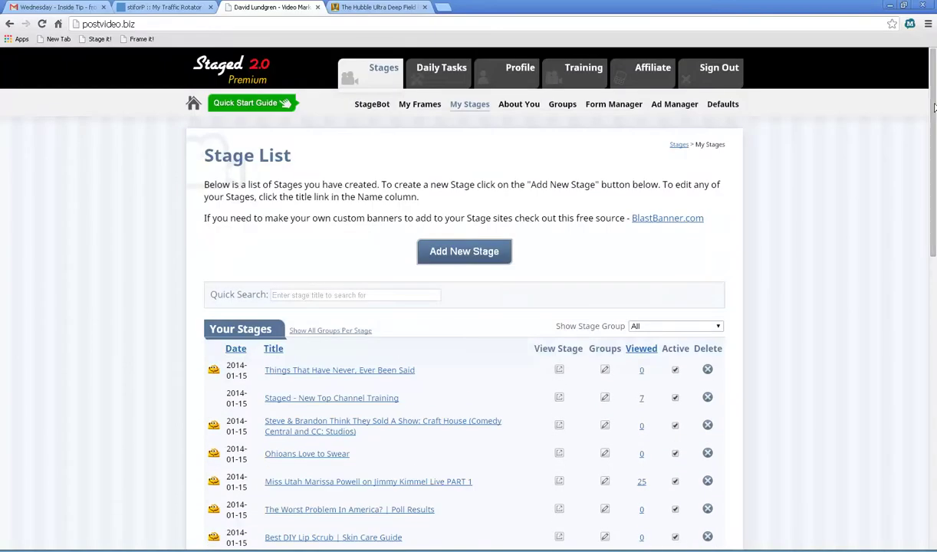
click(660, 104)
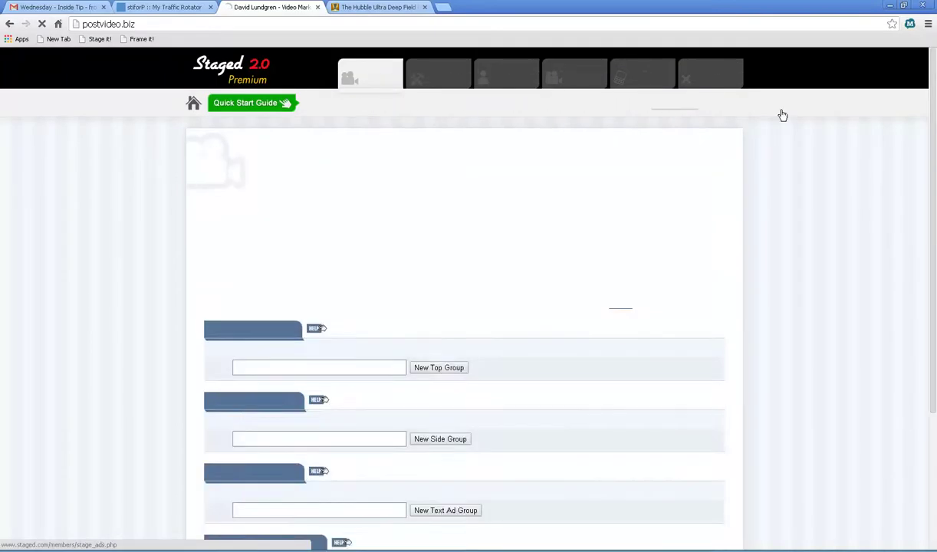
- Locate the name entry for a new text ad group, and open the Universe text ad group for editing
drag(935, 113, 935, 401)
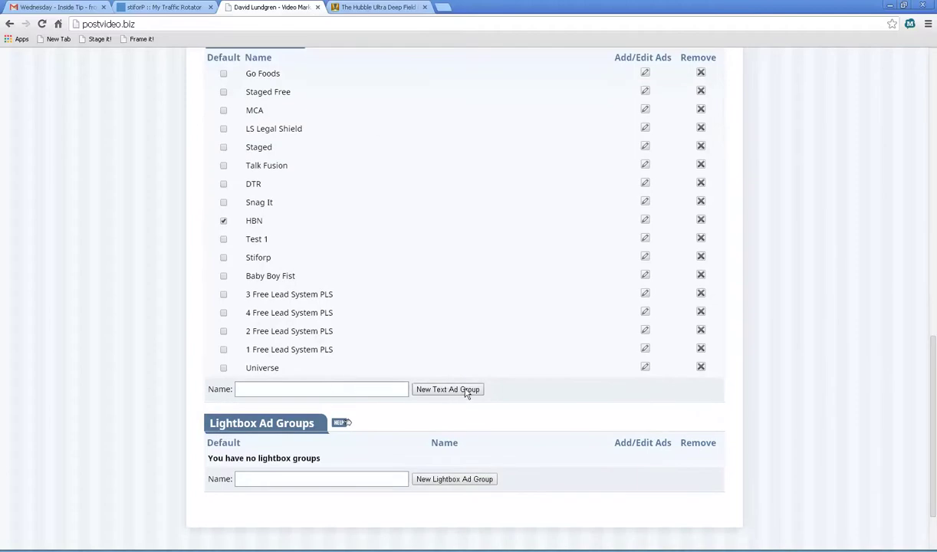
click(326, 389)
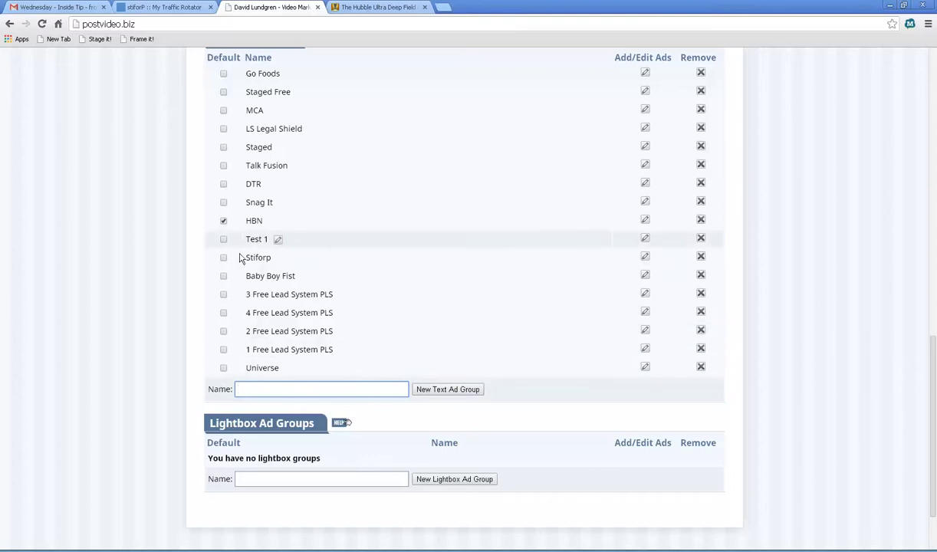
click(257, 389)
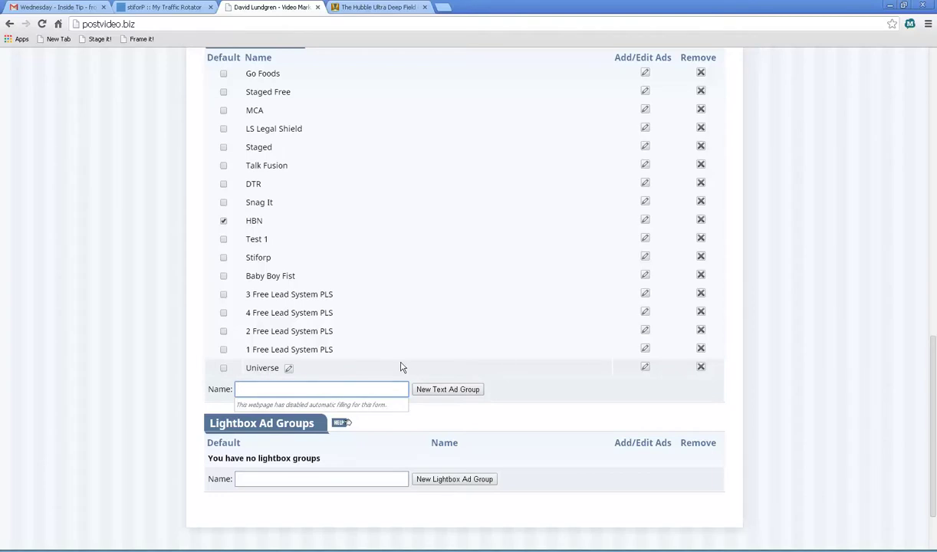
click(646, 369)
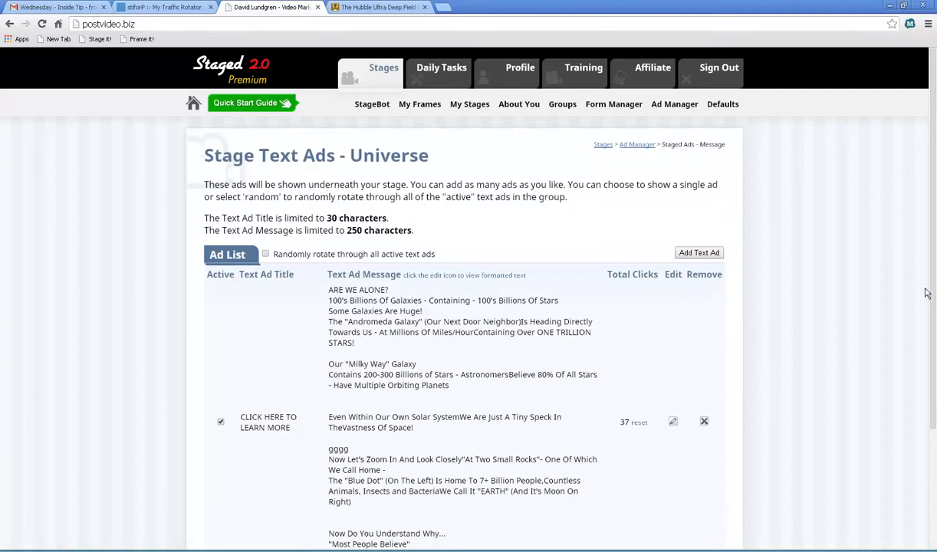
- Open the CLICK HERE TO LEARN MORE text ad, and examine its title, redirect URL and message body formatting options
drag(932, 288, 936, 351)
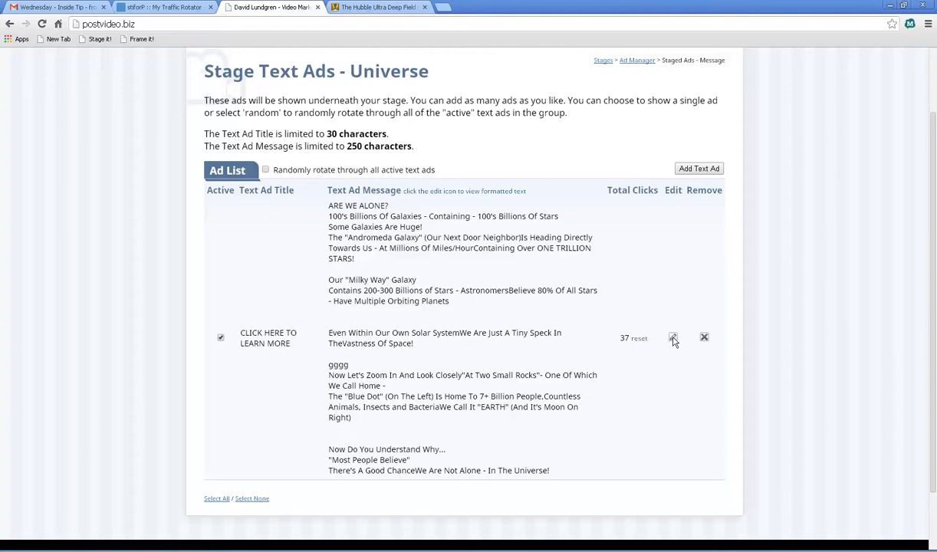
click(672, 338)
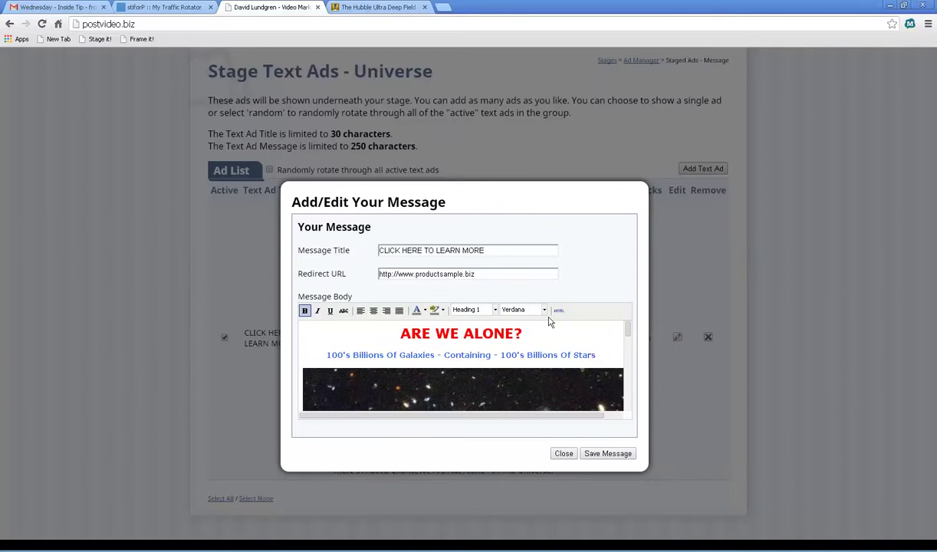
drag(628, 331, 602, 309)
click(489, 250)
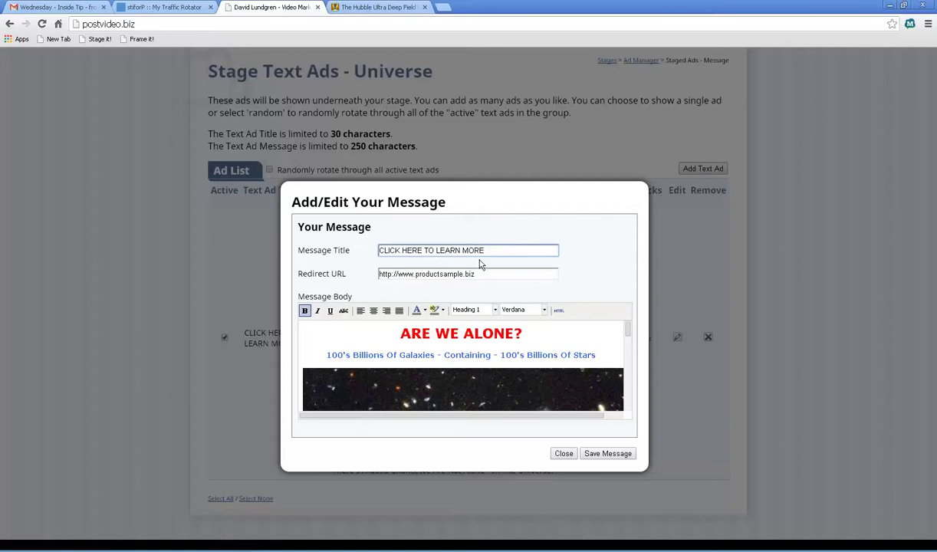
click(483, 275)
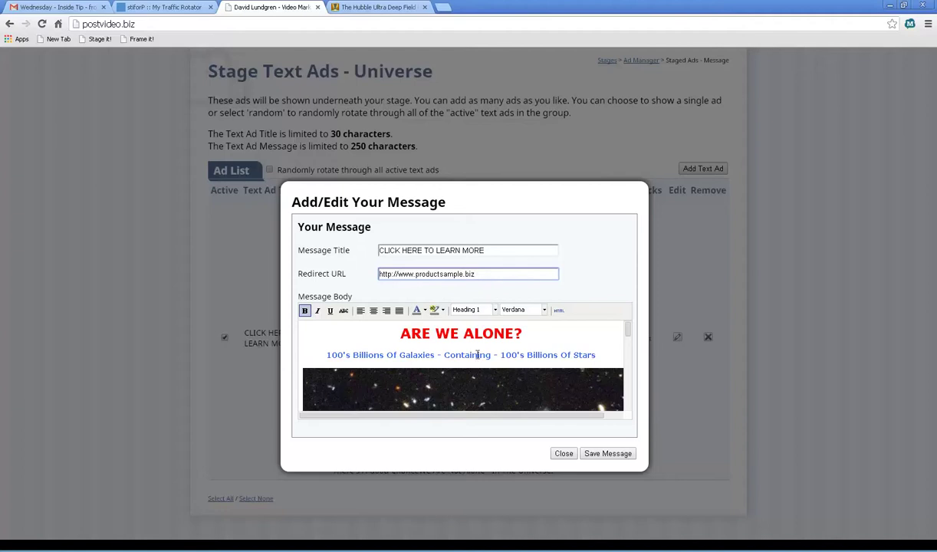
click(303, 311)
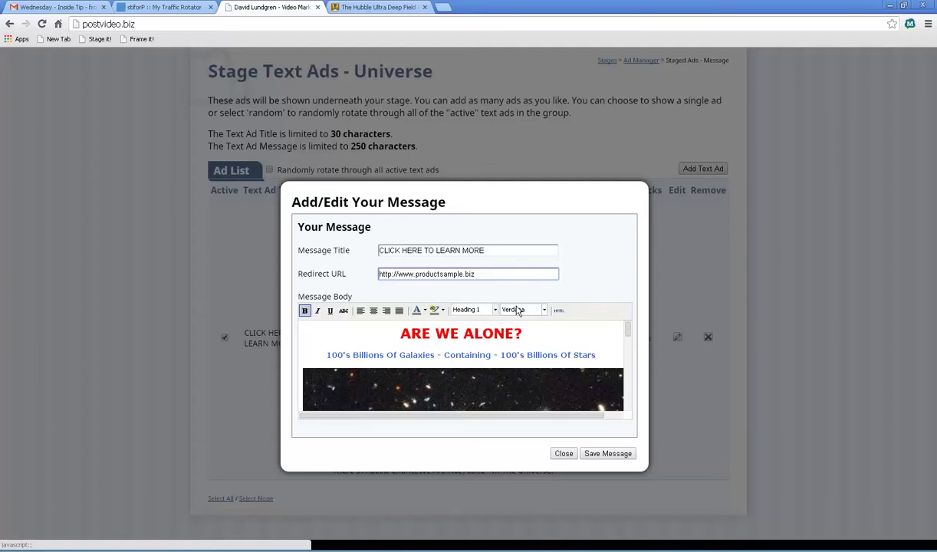
click(466, 334)
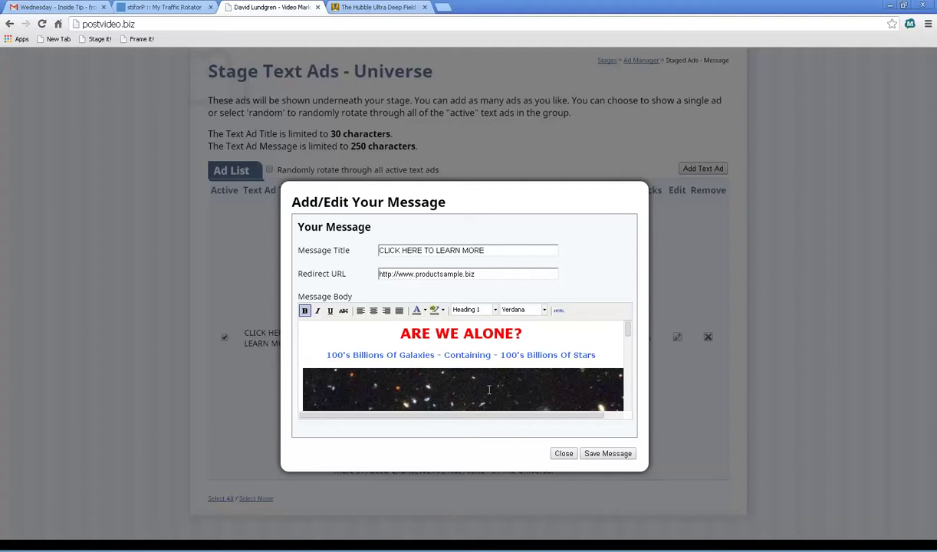
- View the message body's HTML source, copy the image tag through 01.12.2014-16.42.png, and leave the source without updating it
click(560, 312)
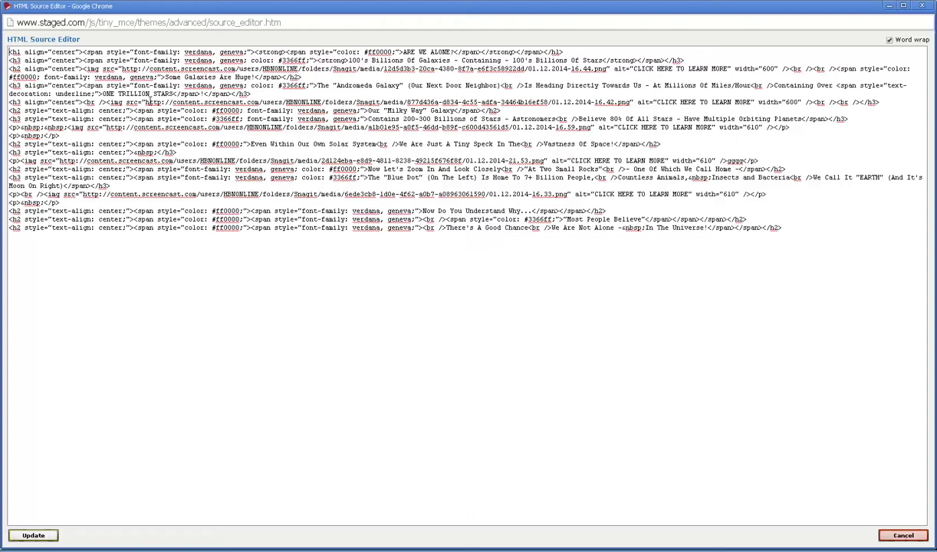
drag(106, 102, 269, 99)
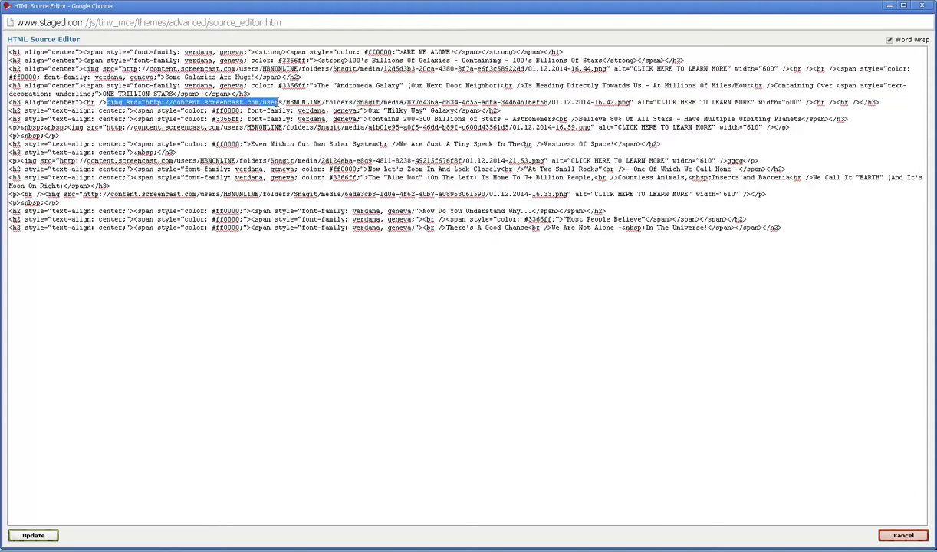
drag(285, 102, 632, 102)
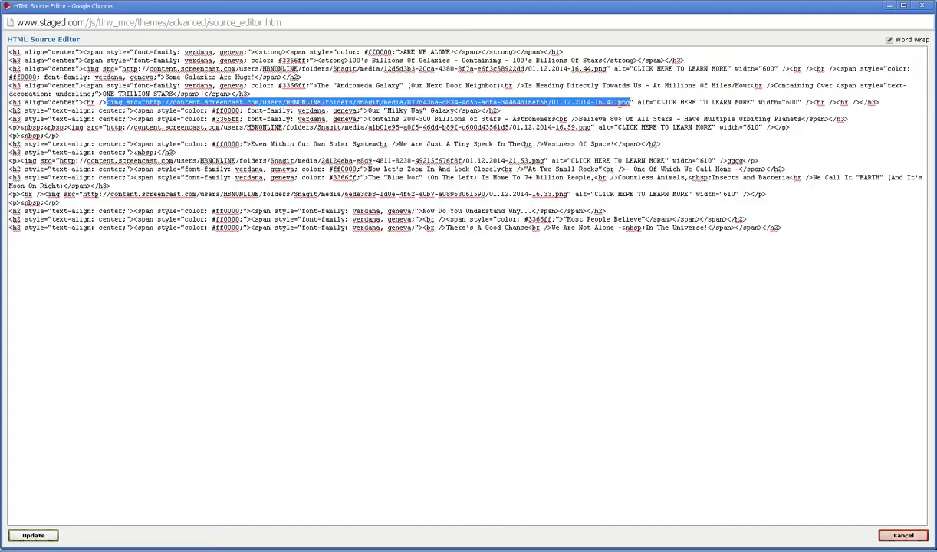
right_click(592, 100)
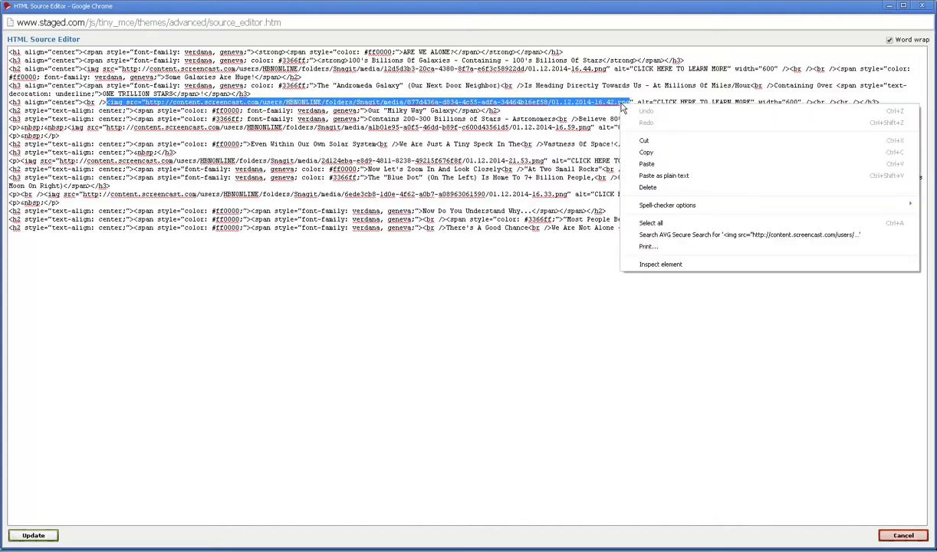
click(637, 150)
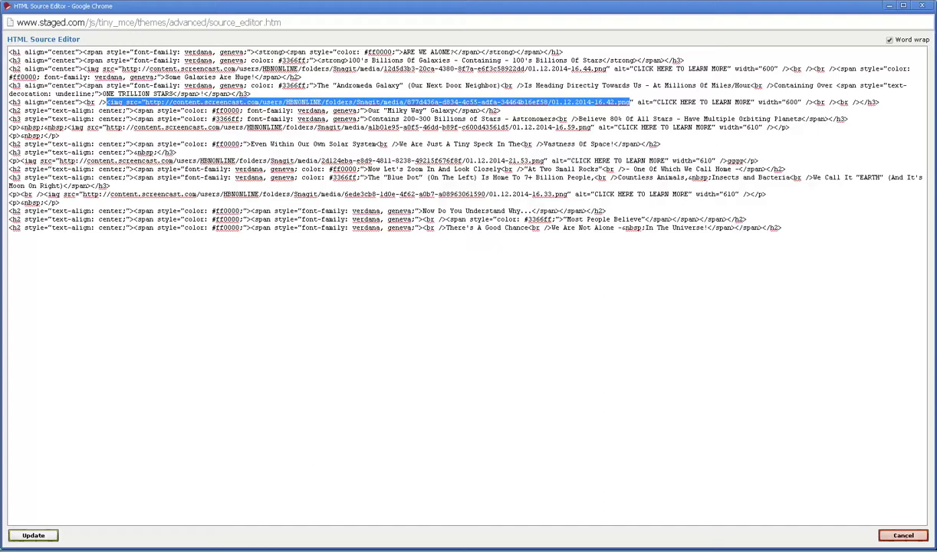
click(913, 536)
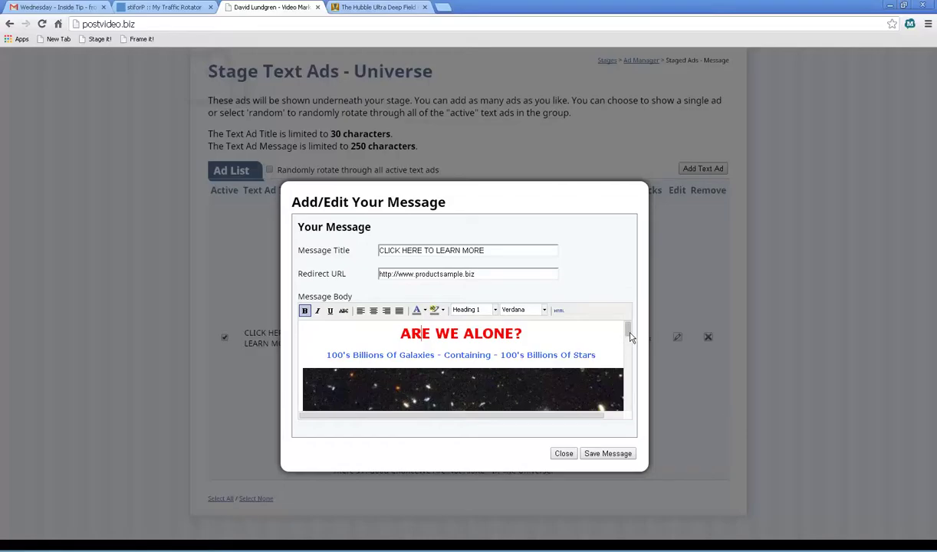
- Look through the rest of the message body, and save the CLICK HERE TO LEARN MORE text ad
drag(629, 336, 628, 400)
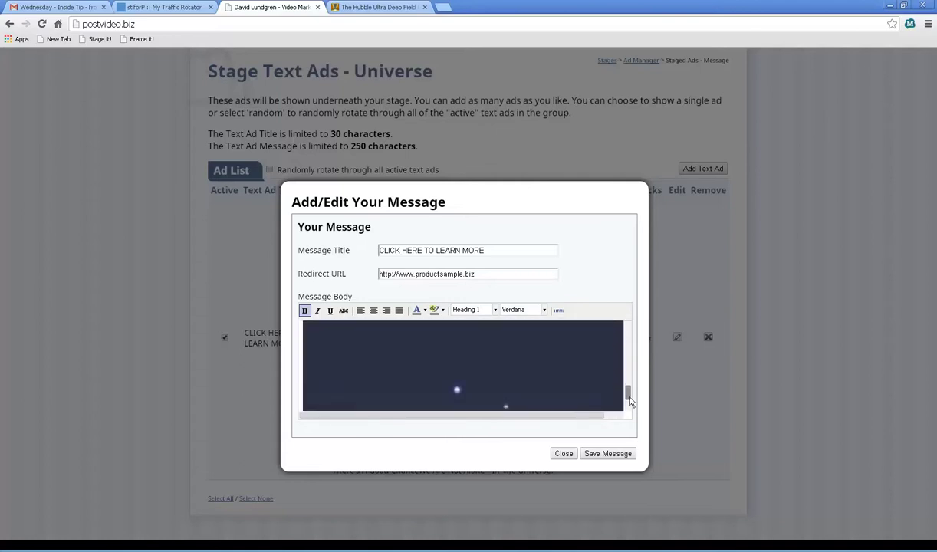
click(599, 454)
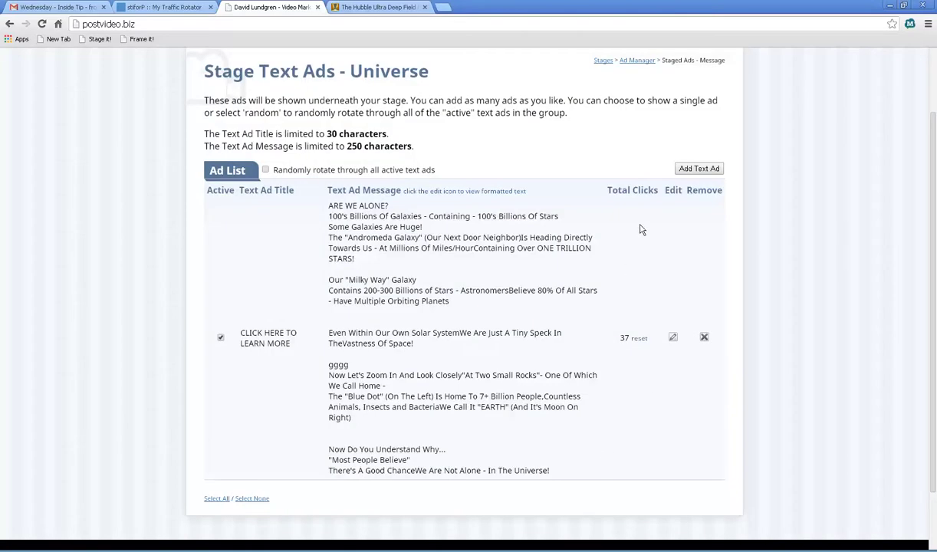
- Open the public profile page from the About You settings, and highlight its total stage views and profile views
scroll(918, 170, up, 2)
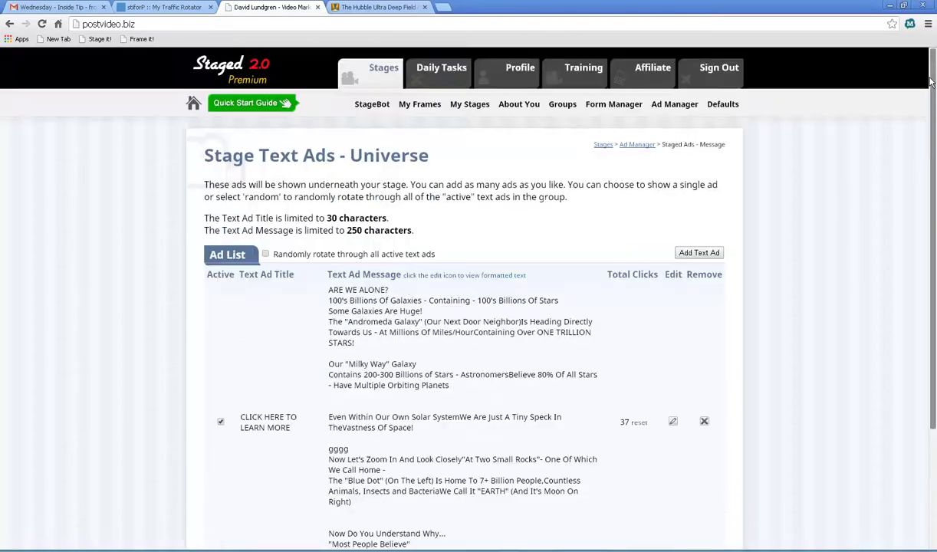
click(500, 107)
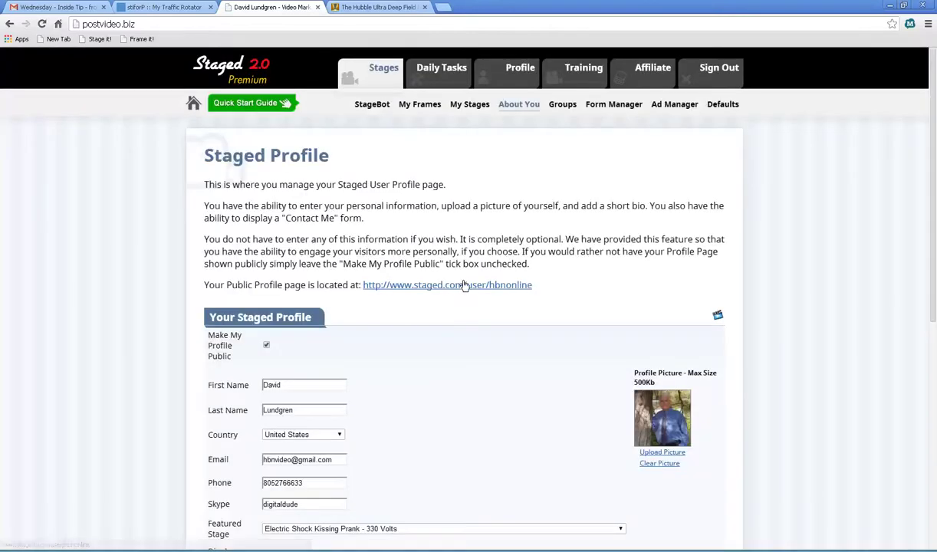
click(464, 285)
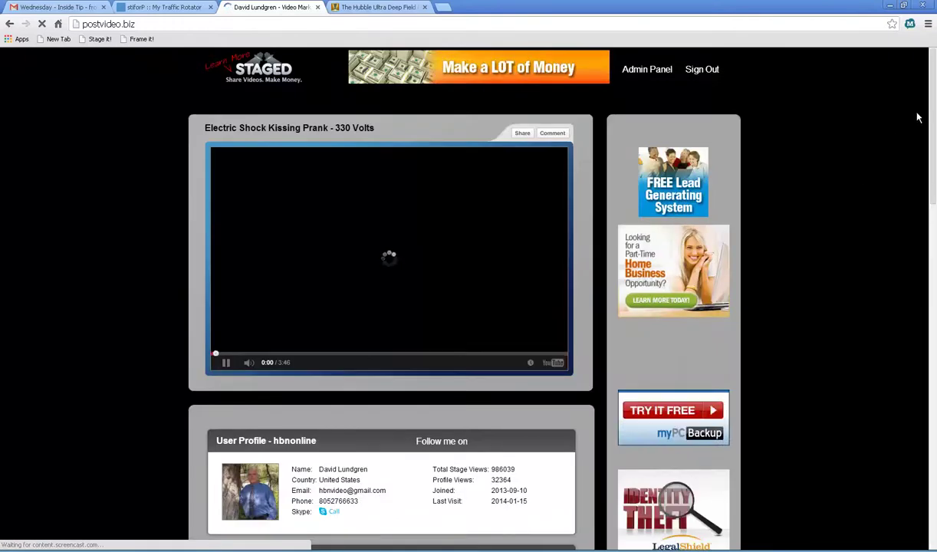
scroll(935, 153, down, 4)
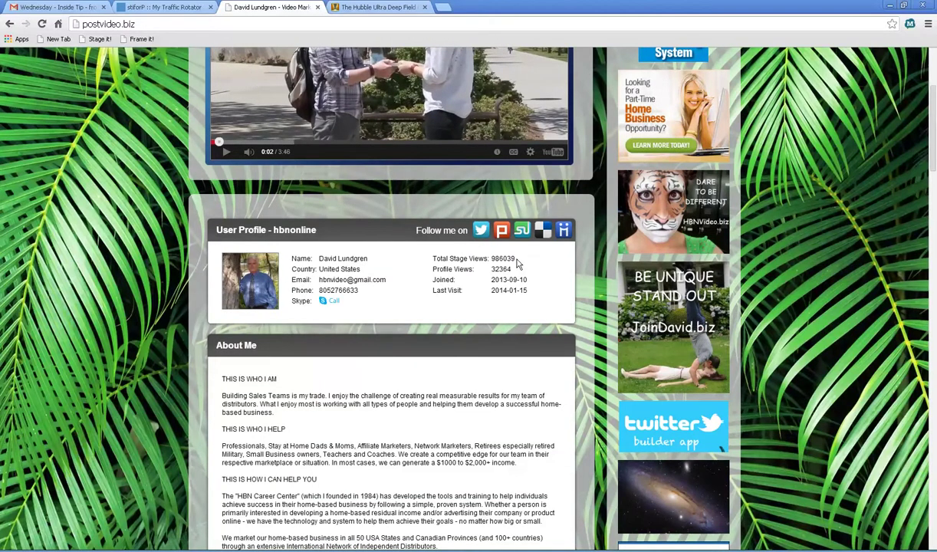
drag(515, 259, 486, 263)
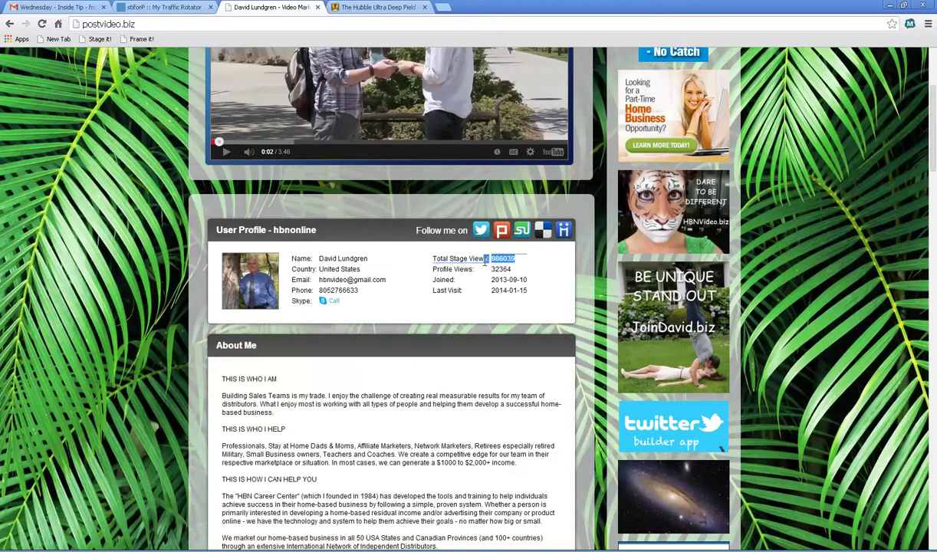
drag(514, 270, 489, 275)
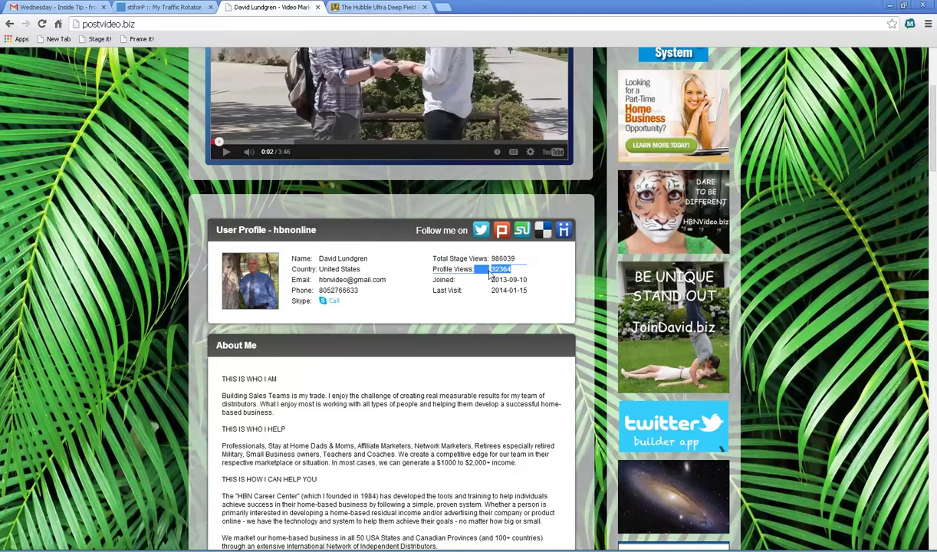
click(527, 273)
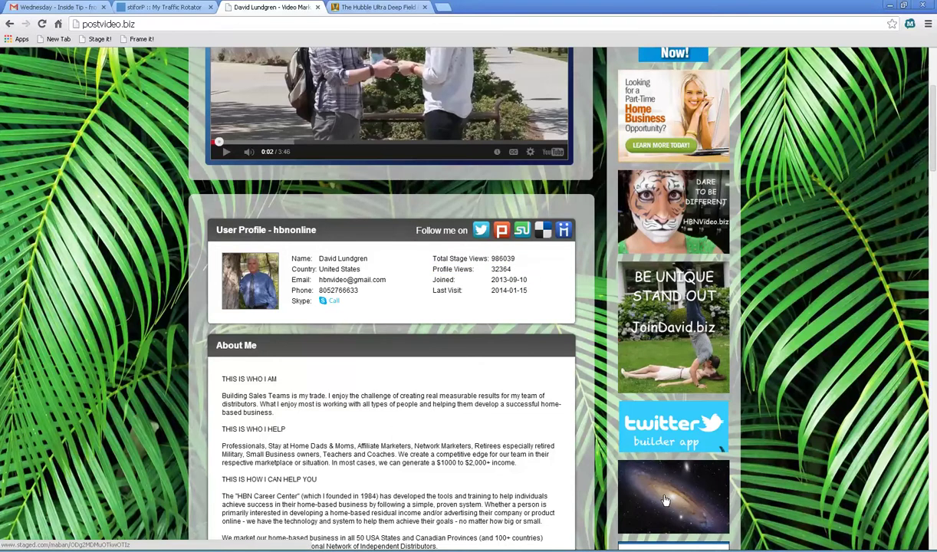
- Open the galaxy banner ad beside the profile text, and pause the Hubble Ultra Deep Field in 3D video
drag(933, 143, 934, 188)
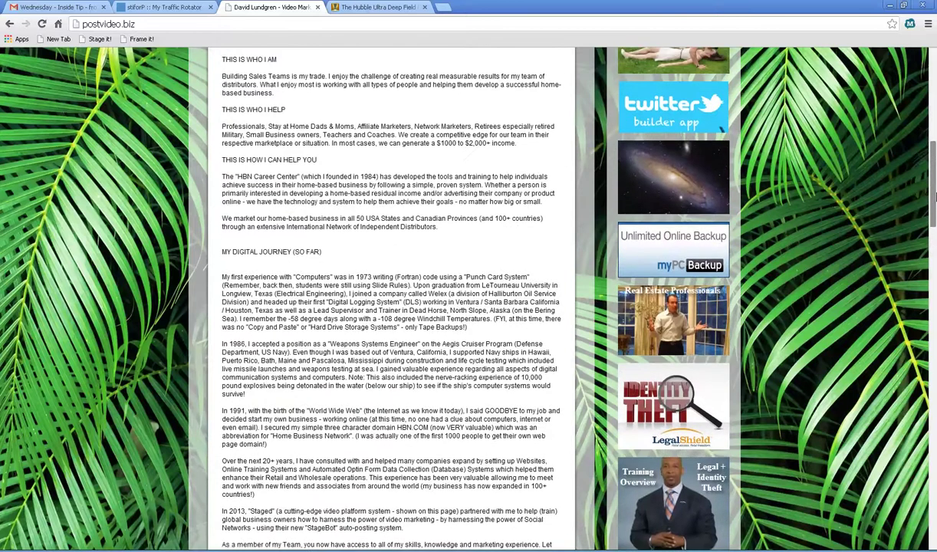
click(679, 185)
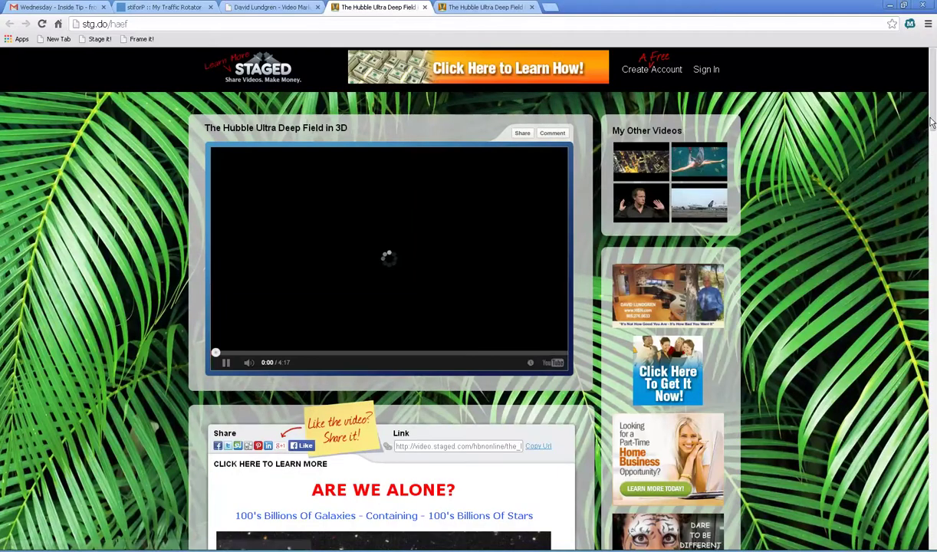
drag(934, 119, 934, 124)
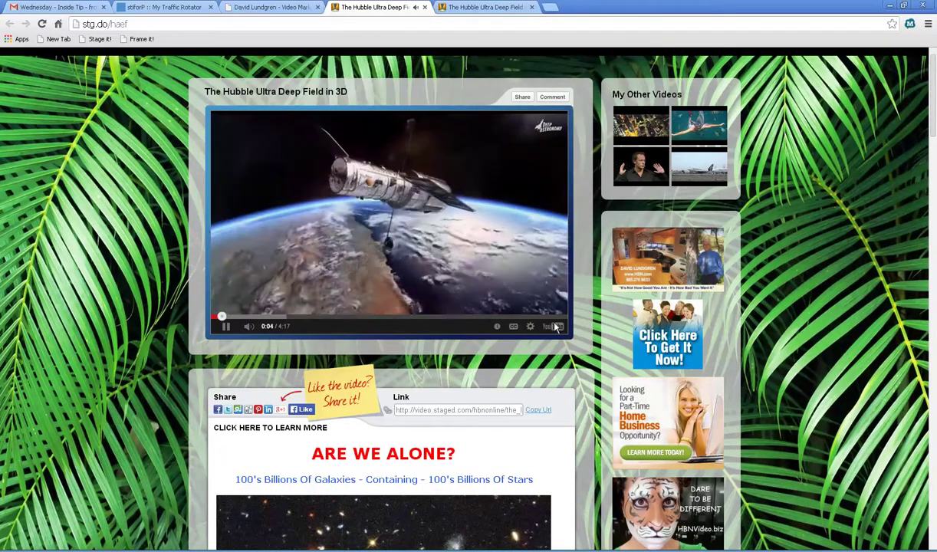
click(433, 248)
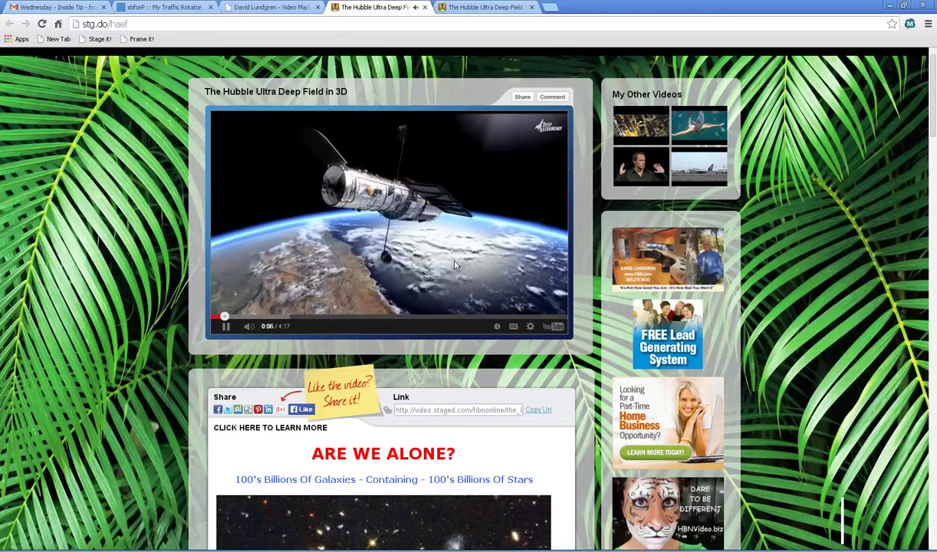
- Examine the ARE WE ALONE? text ad beneath the Hubble video, the side banner ads and the comments area
drag(933, 116, 934, 177)
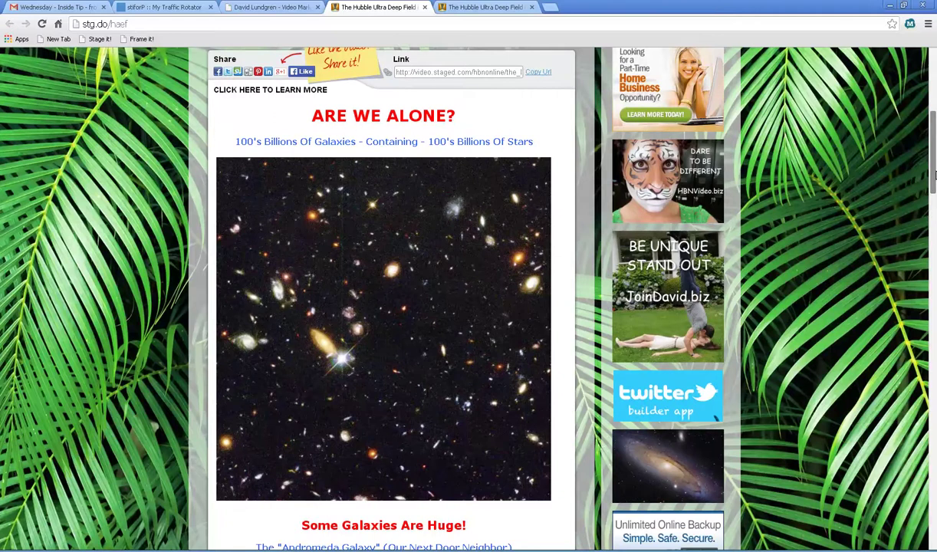
drag(934, 175, 931, 341)
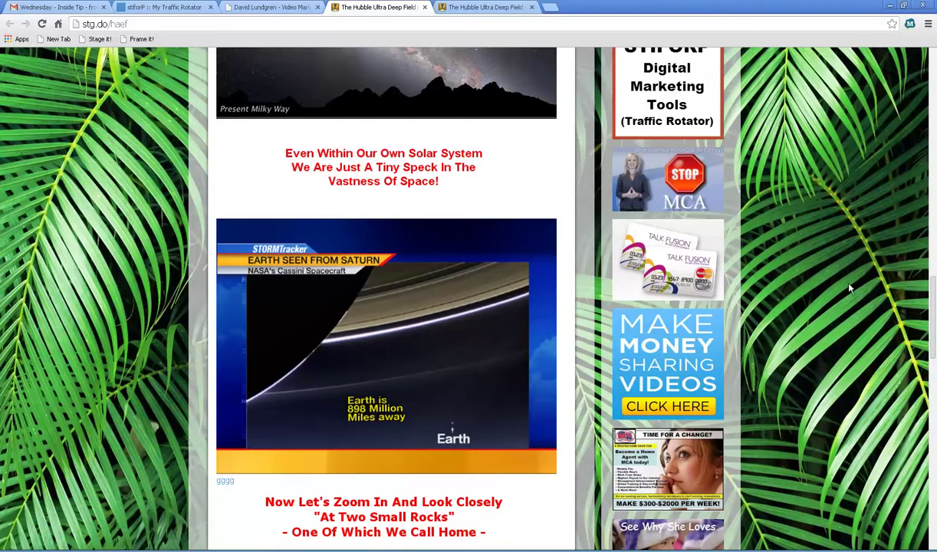
drag(935, 271, 934, 344)
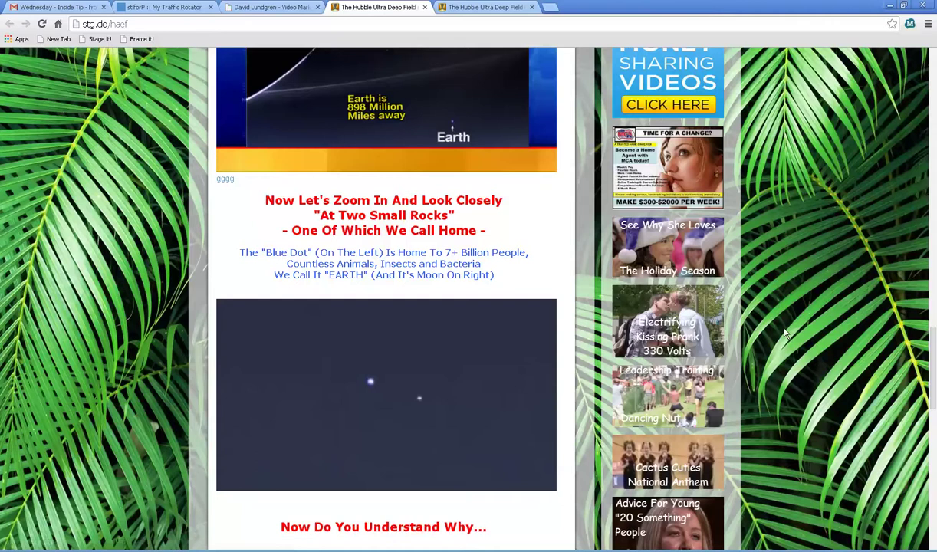
drag(934, 357, 920, 133)
scroll(886, 107, up, 4)
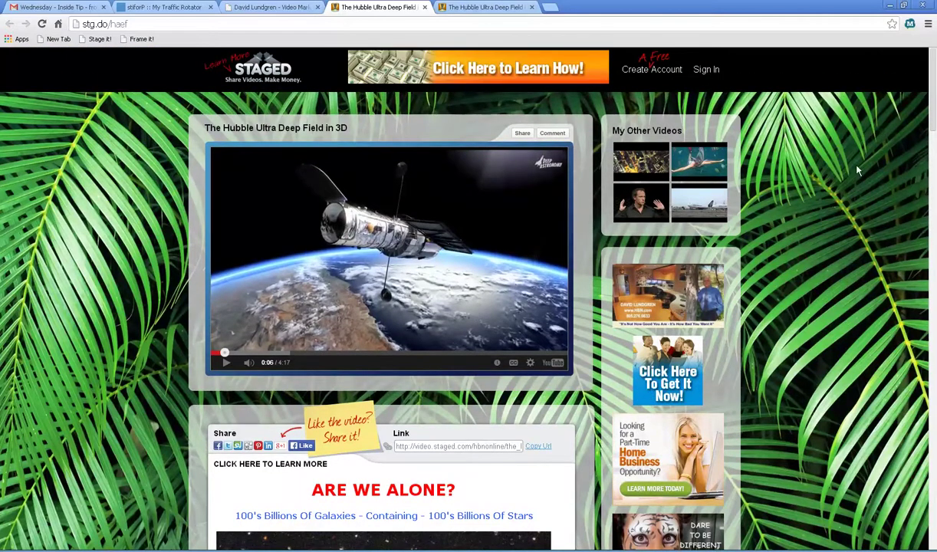
mouse_move(934, 115)
mouse_down()
mouse_move(934, 131)
mouse_move(934, 109)
mouse_up()
drag(933, 124, 933, 441)
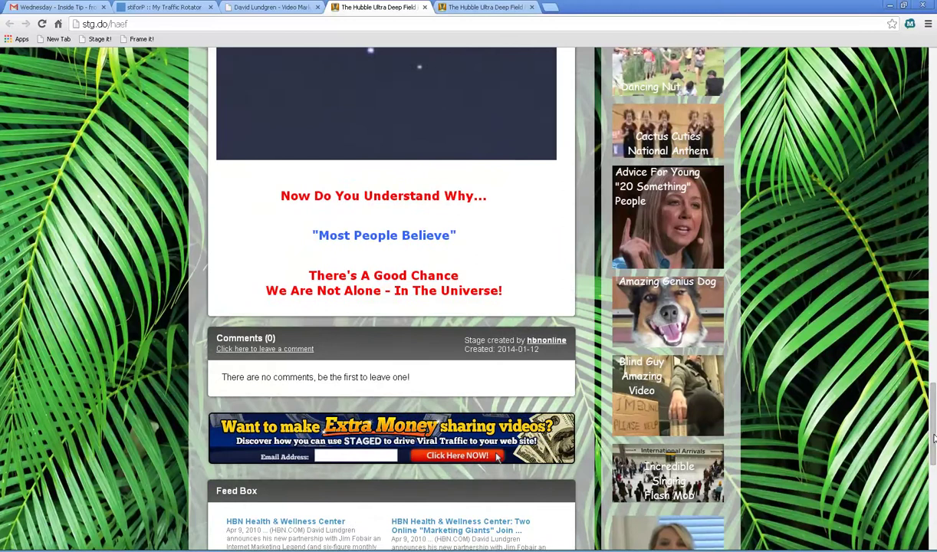
drag(934, 438, 934, 416)
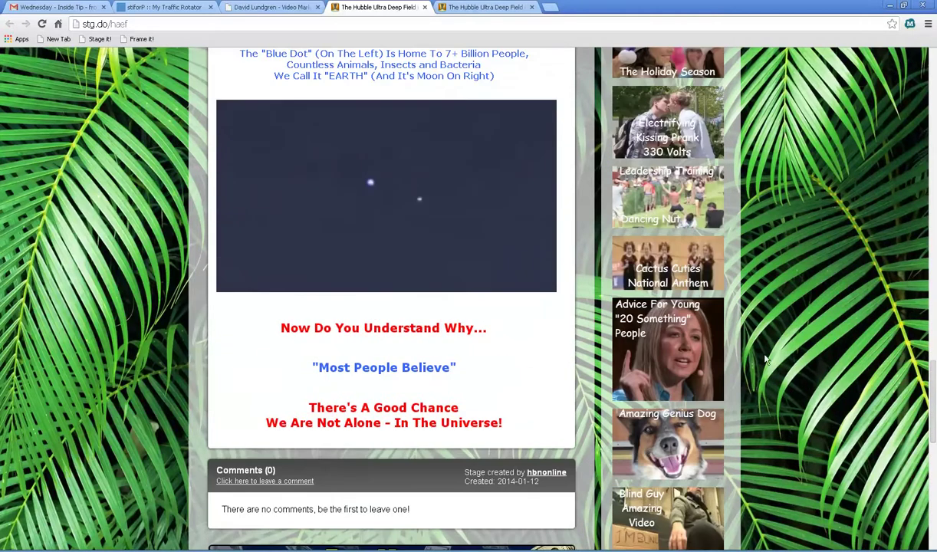
- Open the Cactus Cuties National Anthem side banner, pause its video, and view the text ad beneath it
click(664, 281)
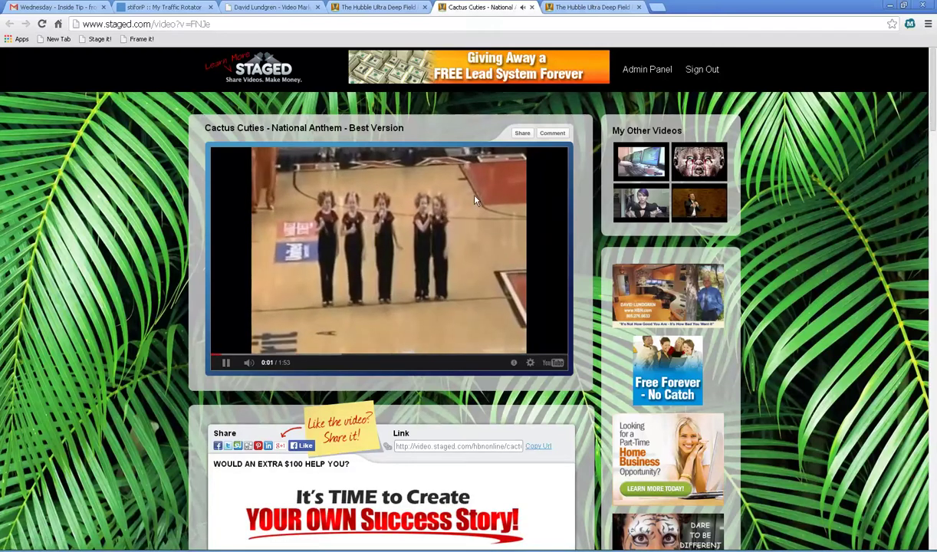
click(452, 186)
drag(934, 113, 918, 97)
scroll(878, 96, down, 1)
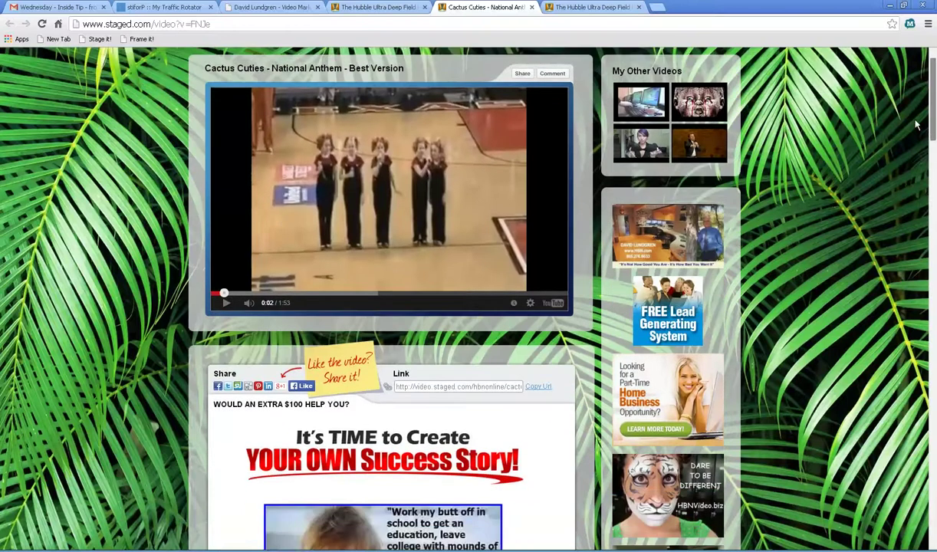
- Open the business card banner at the head of the side ads, and pause the Electric Shock Kissing Prank video
click(693, 243)
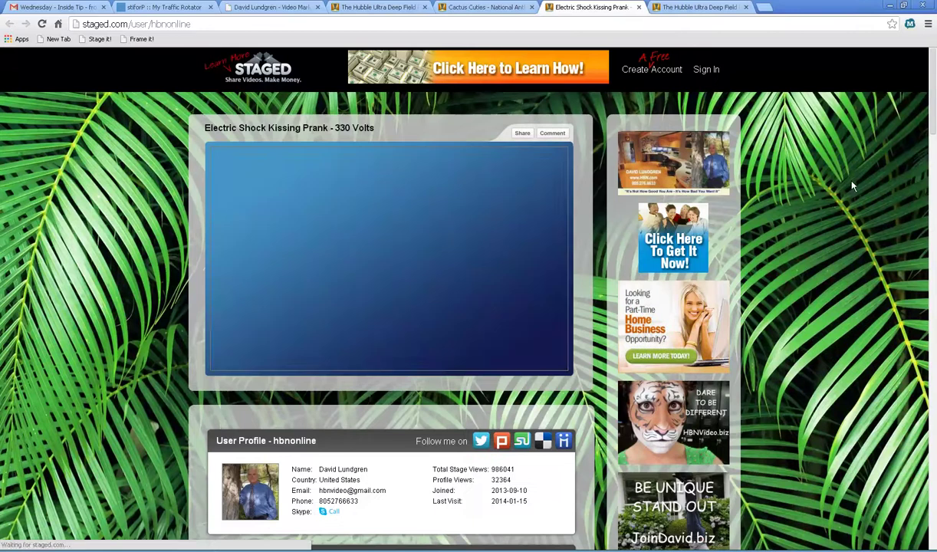
drag(932, 135, 931, 306)
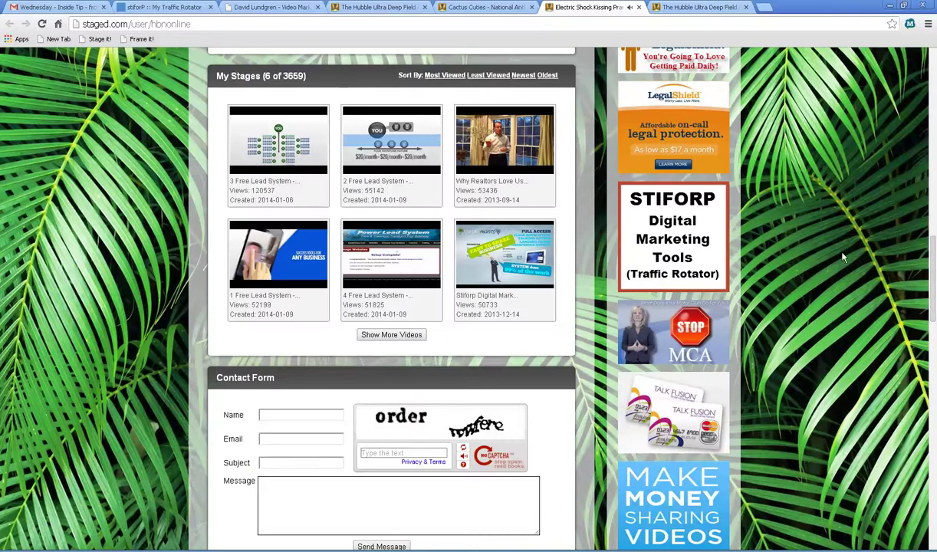
drag(935, 245, 933, 55)
click(439, 239)
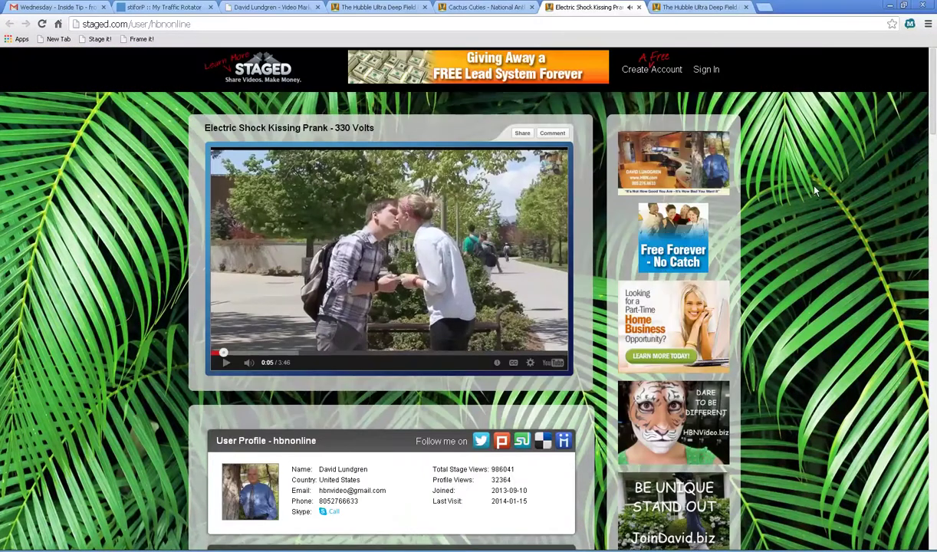
- Look through the profile's My Stages videos, expand the list twice, and return to the start of the page
drag(932, 126, 933, 316)
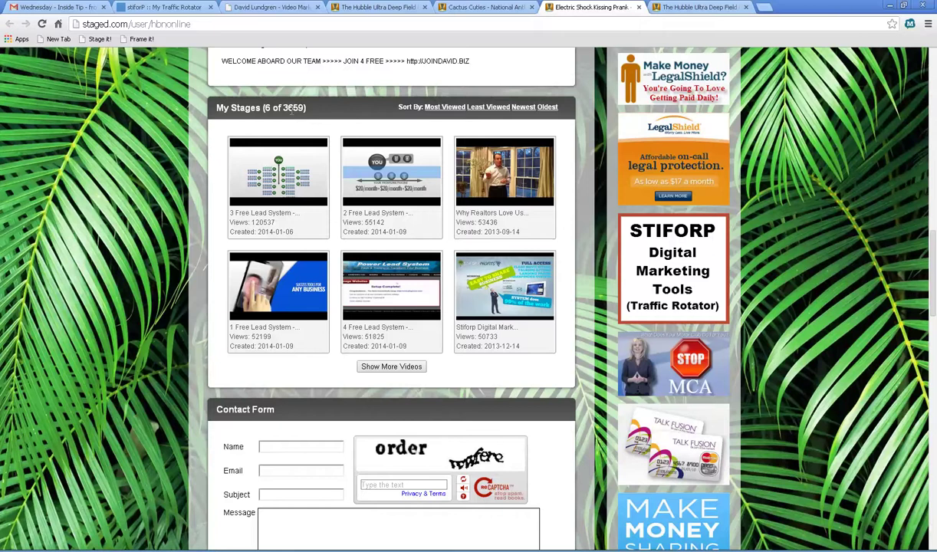
click(399, 367)
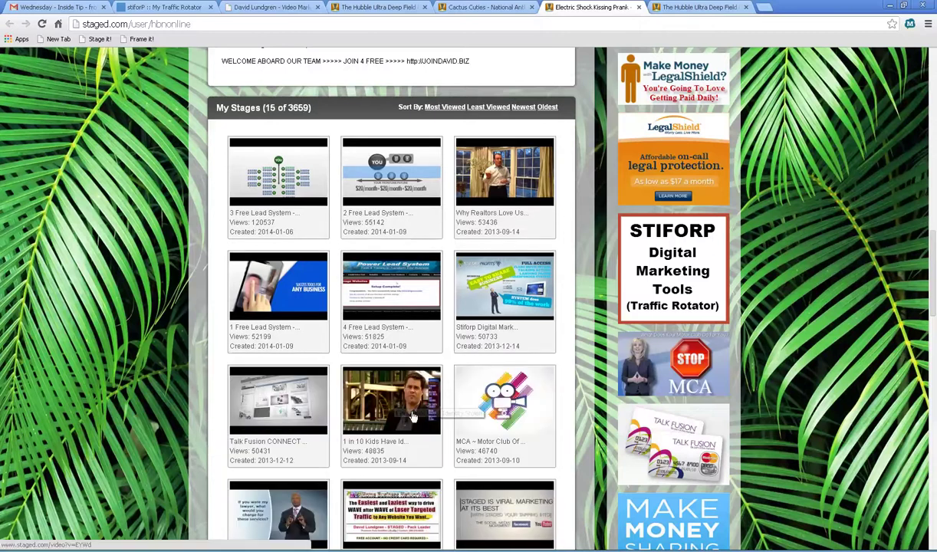
scroll(410, 415, down, 3)
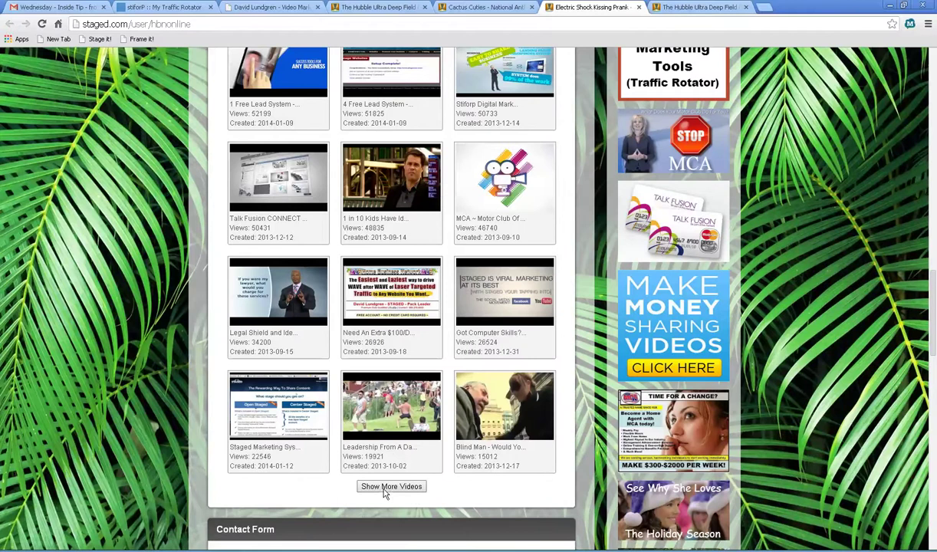
scroll(386, 491, up, 1)
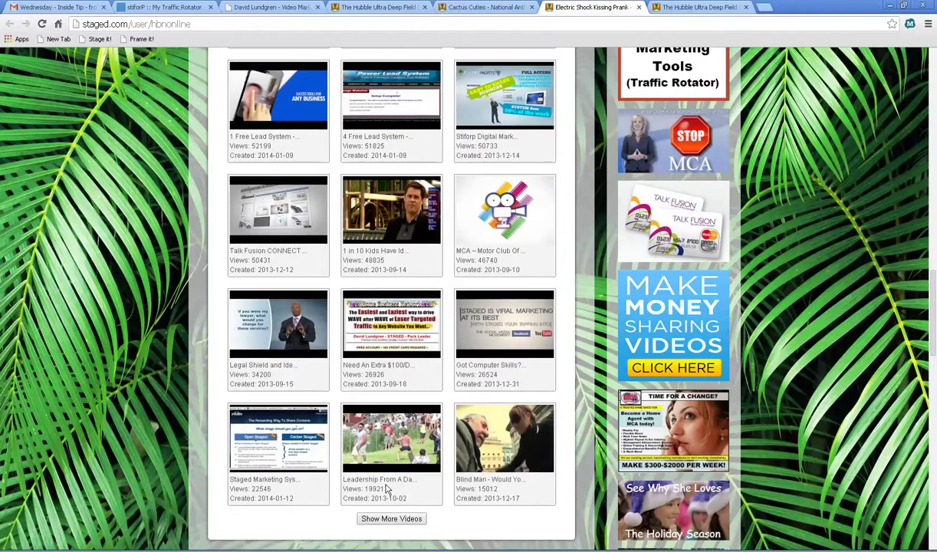
scroll(387, 488, down, 2)
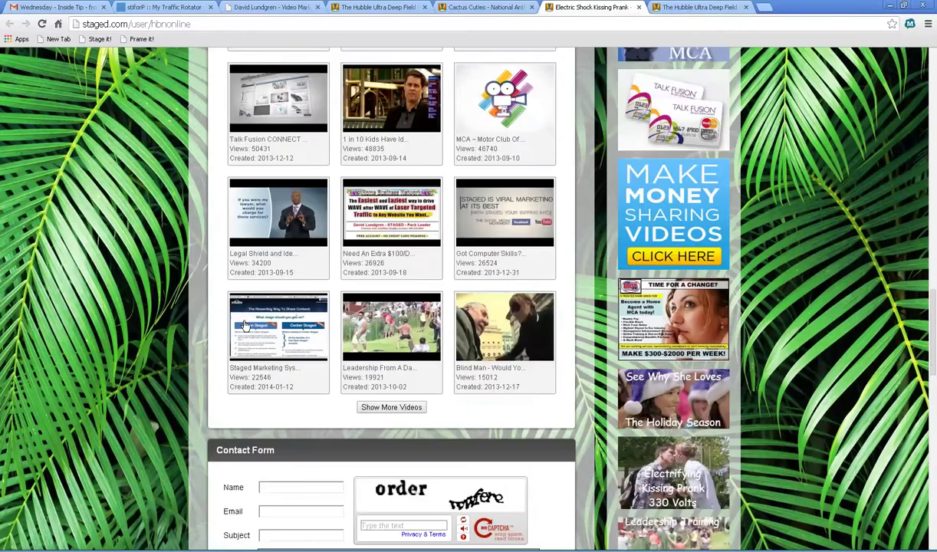
click(391, 406)
scroll(396, 385, down, 1)
scroll(407, 407, down, 3)
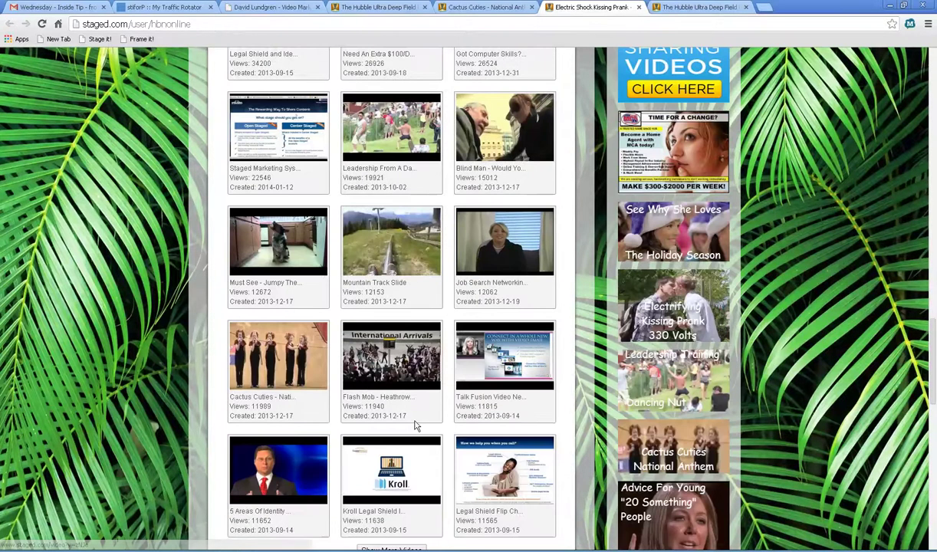
scroll(415, 427, down, 1)
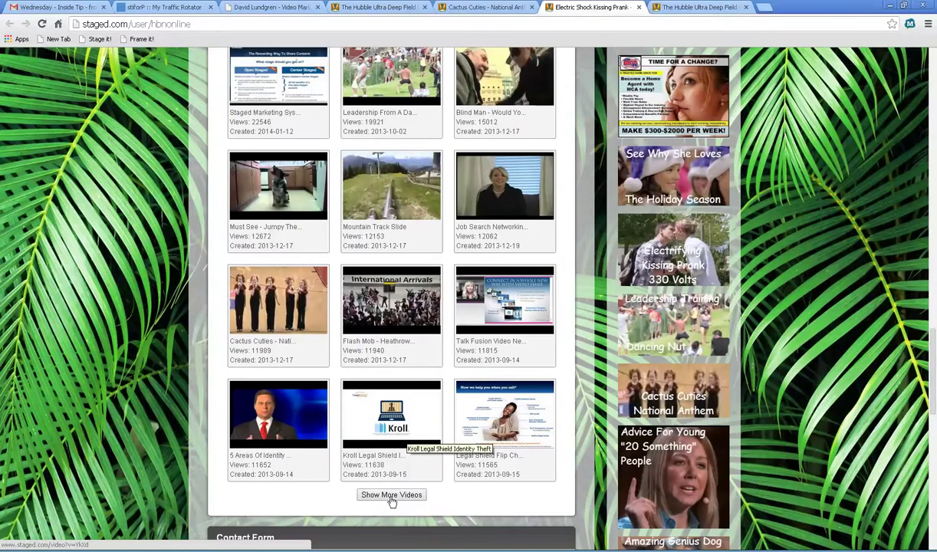
scroll(406, 498, up, 1)
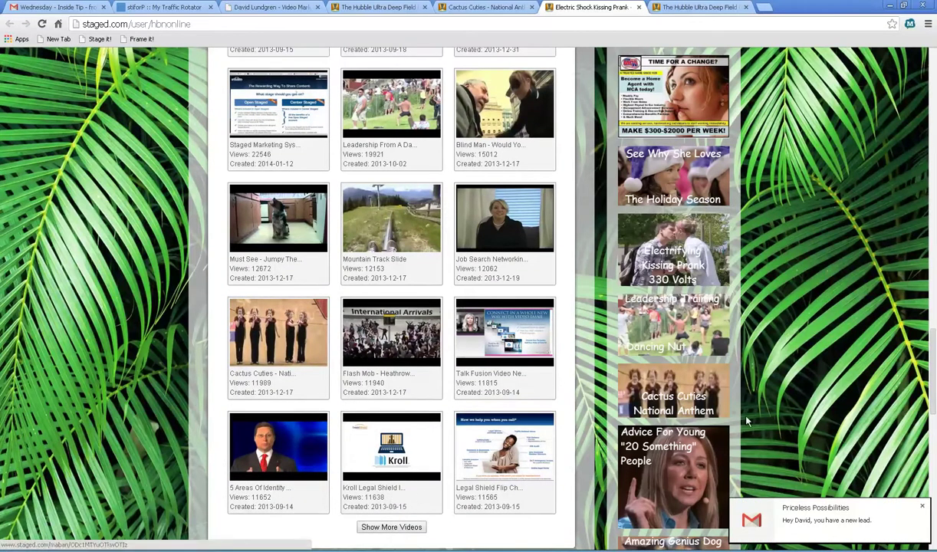
drag(934, 362, 935, 77)
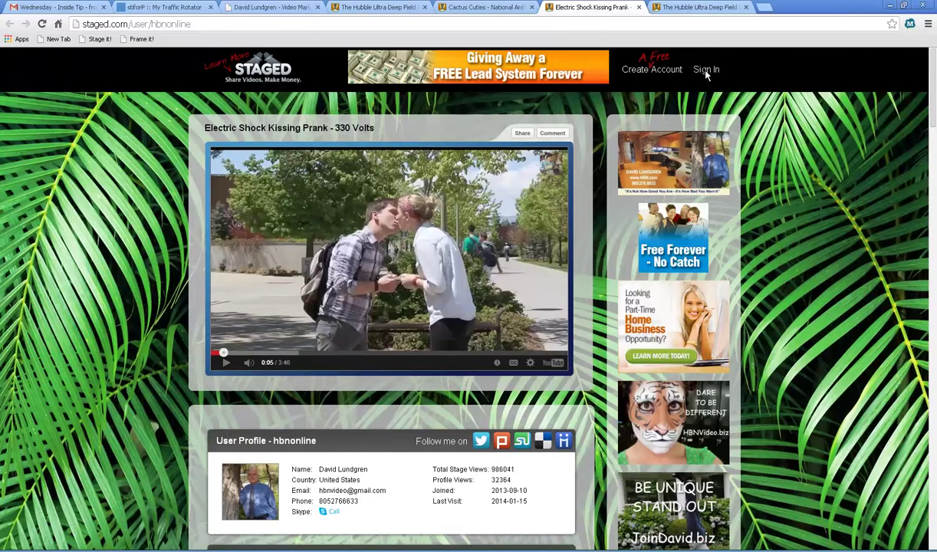
- Return to the Cactus Cuties page, dismiss its opt-in popup, and open the Admin Panel
click(471, 9)
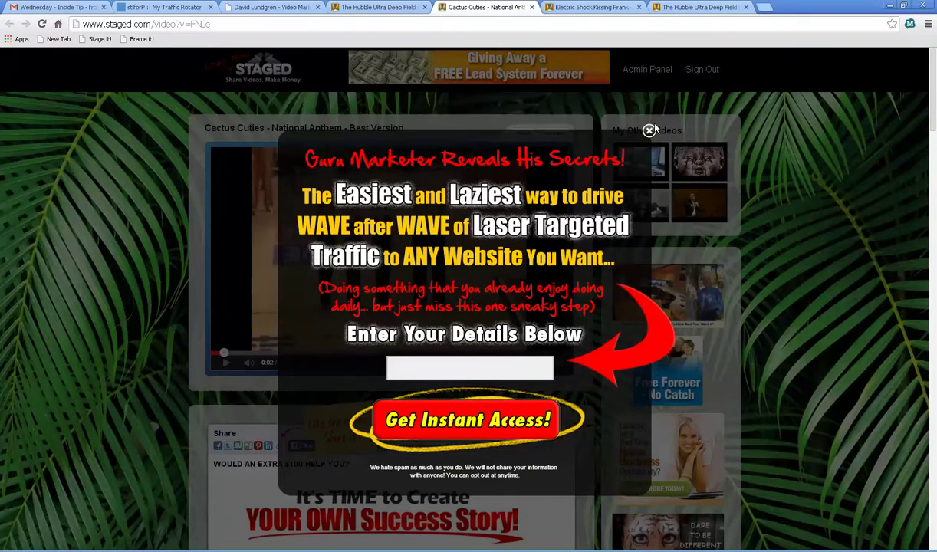
click(649, 130)
click(647, 70)
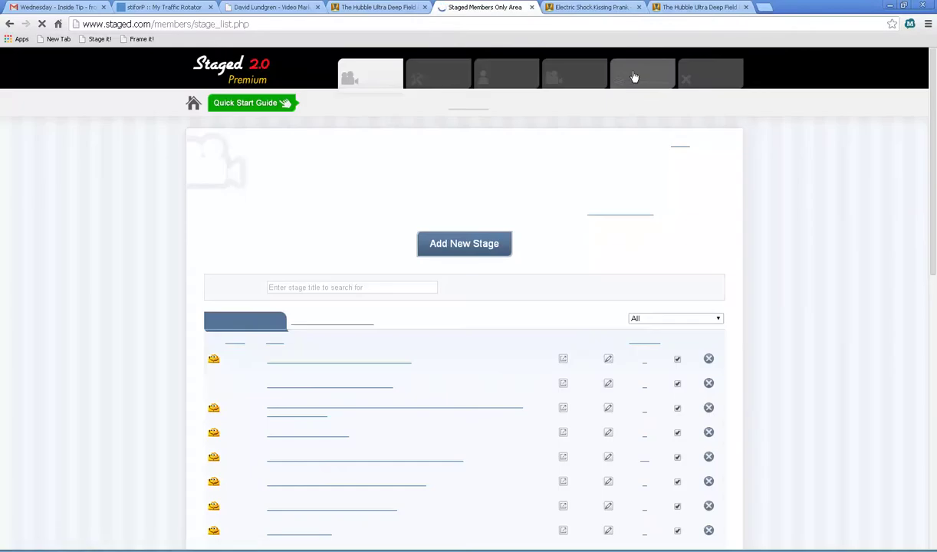
- Go to the Dashboard by way of the Affiliate area, and examine the Stage Stats and Frame Stats charts
click(628, 80)
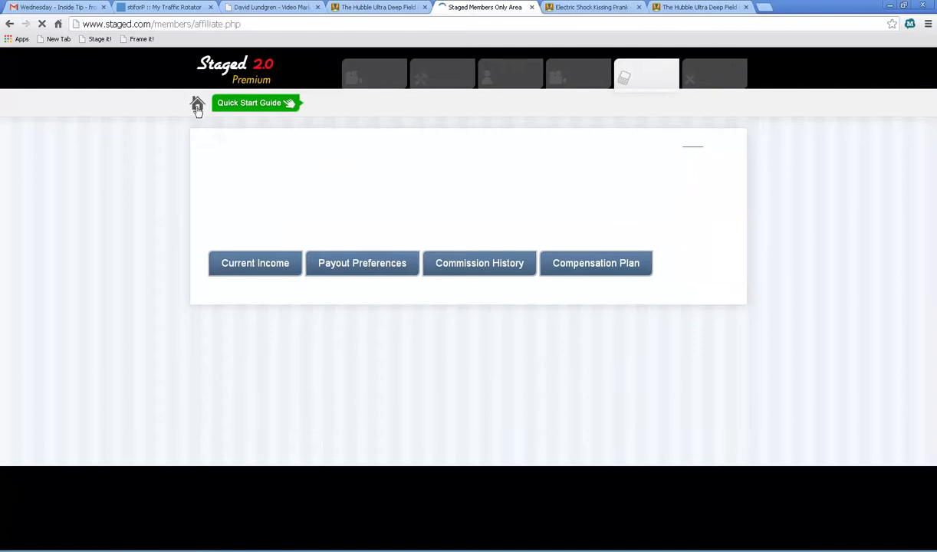
click(198, 108)
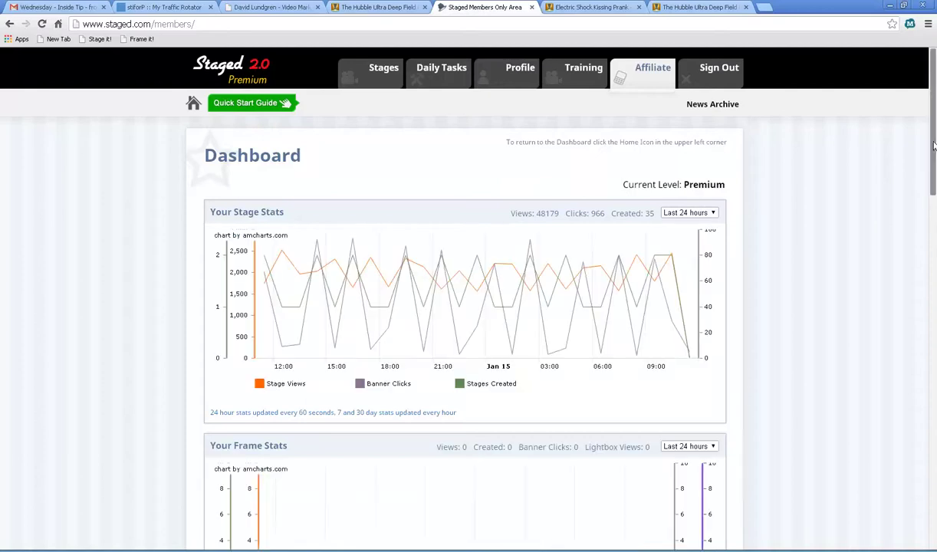
scroll(934, 146, down, 1)
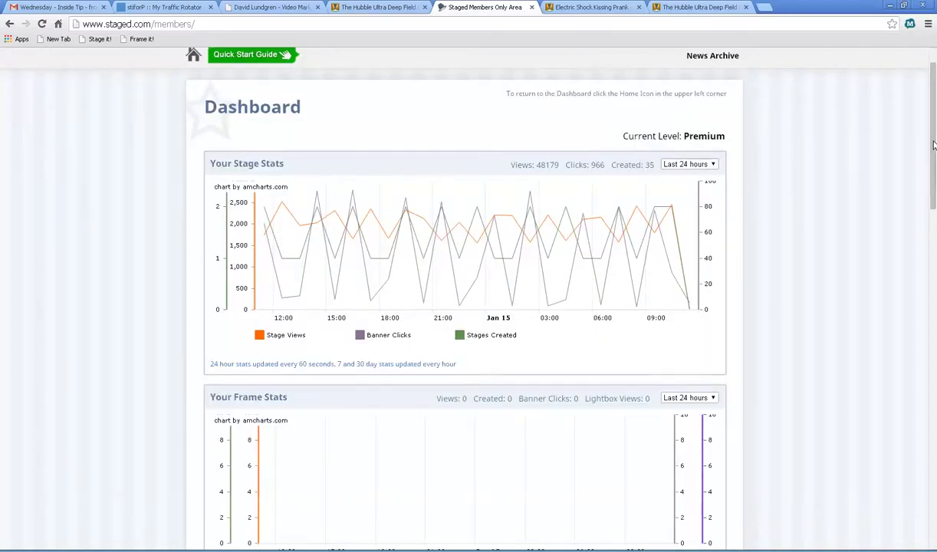
scroll(934, 143, down, 1)
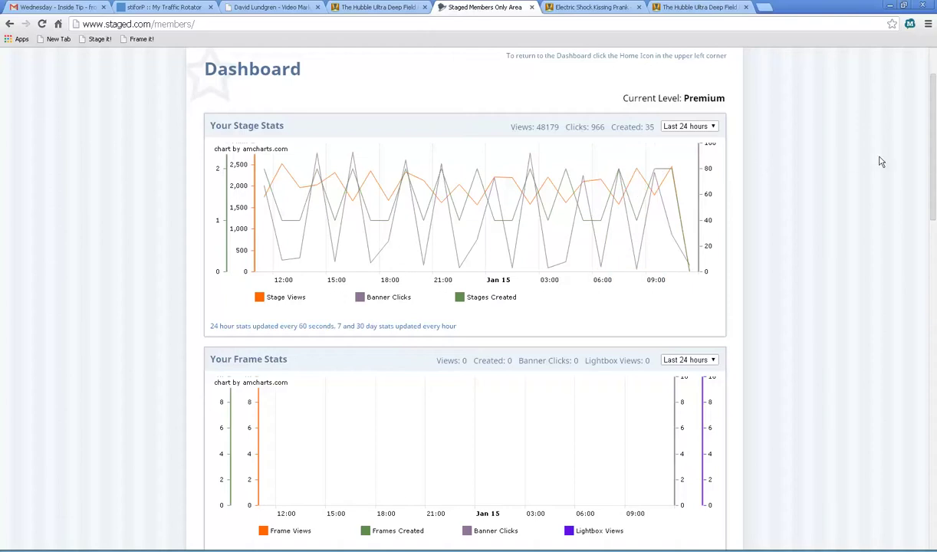
drag(933, 149, 933, 123)
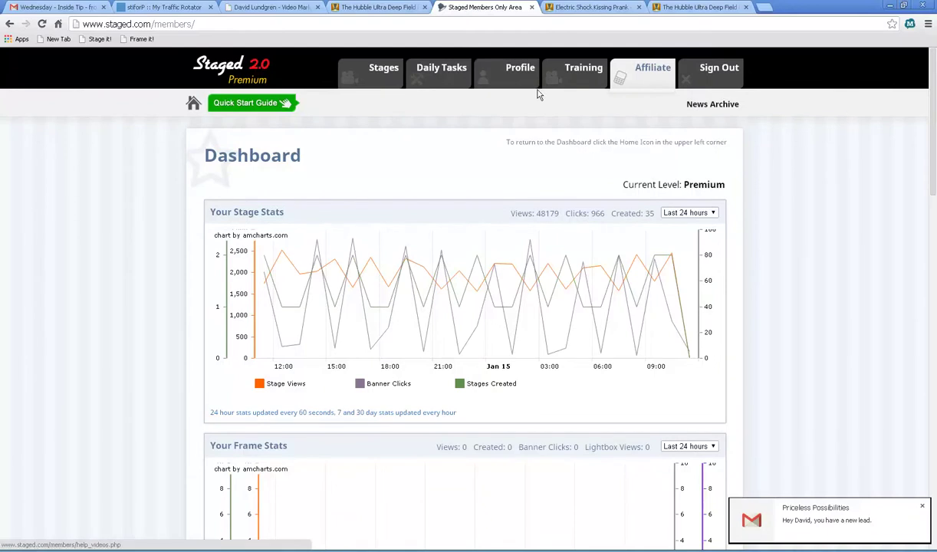
- Open the list of stages in the members area
click(384, 73)
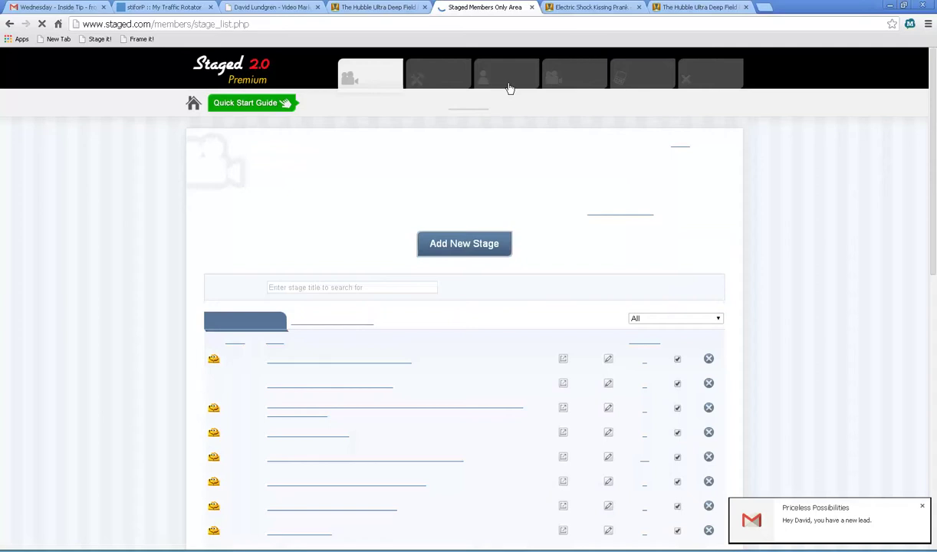